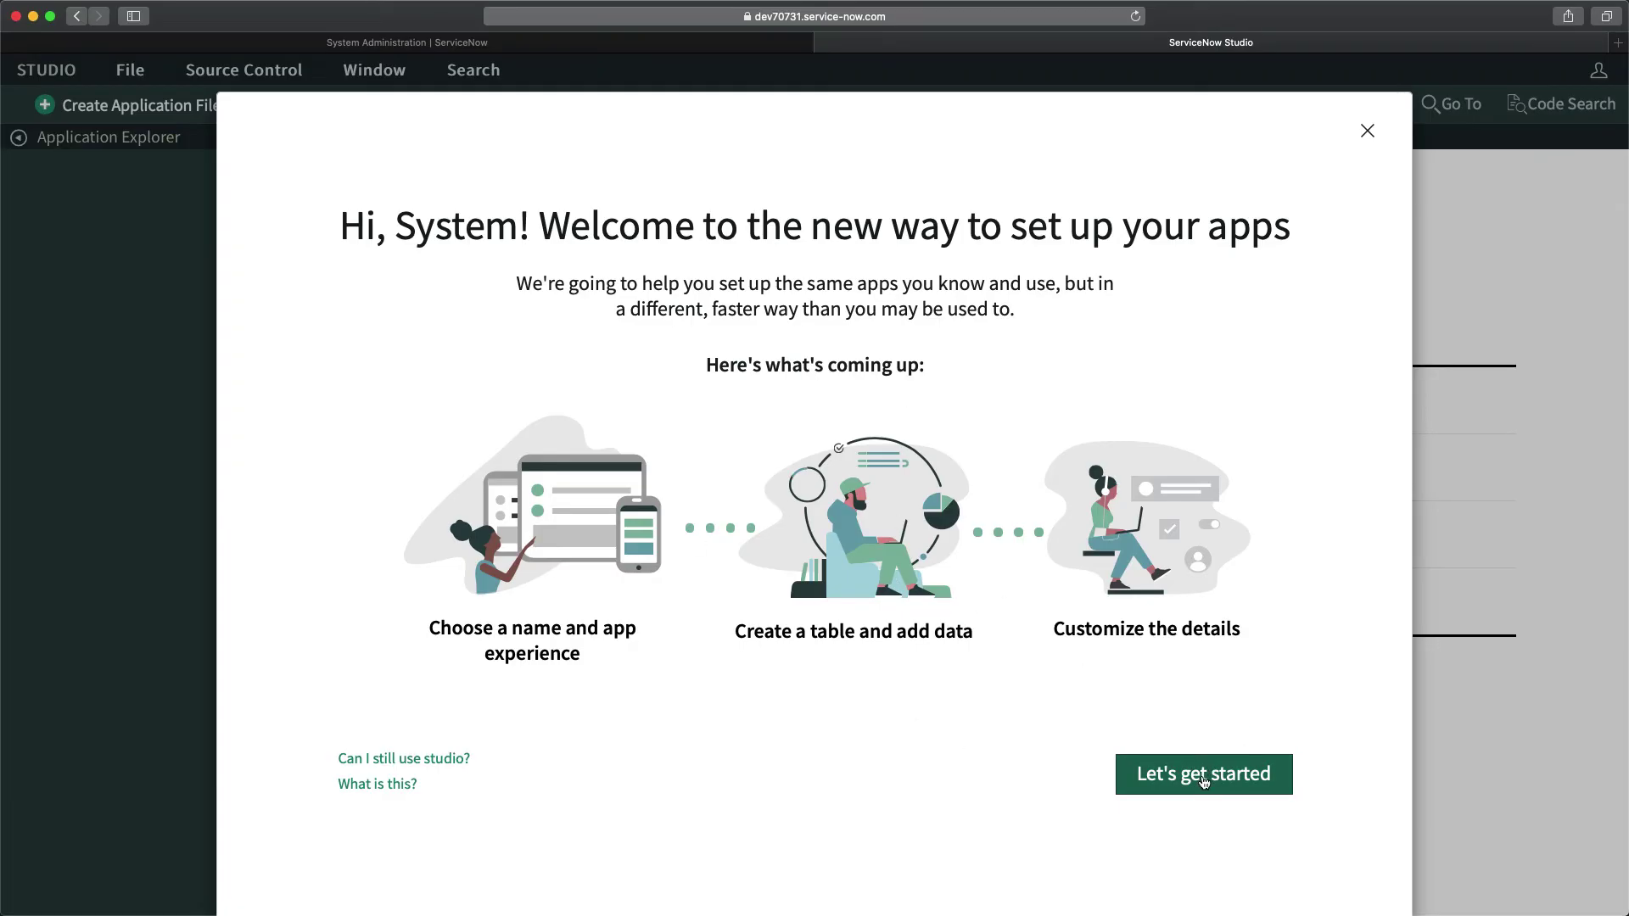
Step: Start the guided app setup and name the new app Leave Management System
left_click(1203, 780)
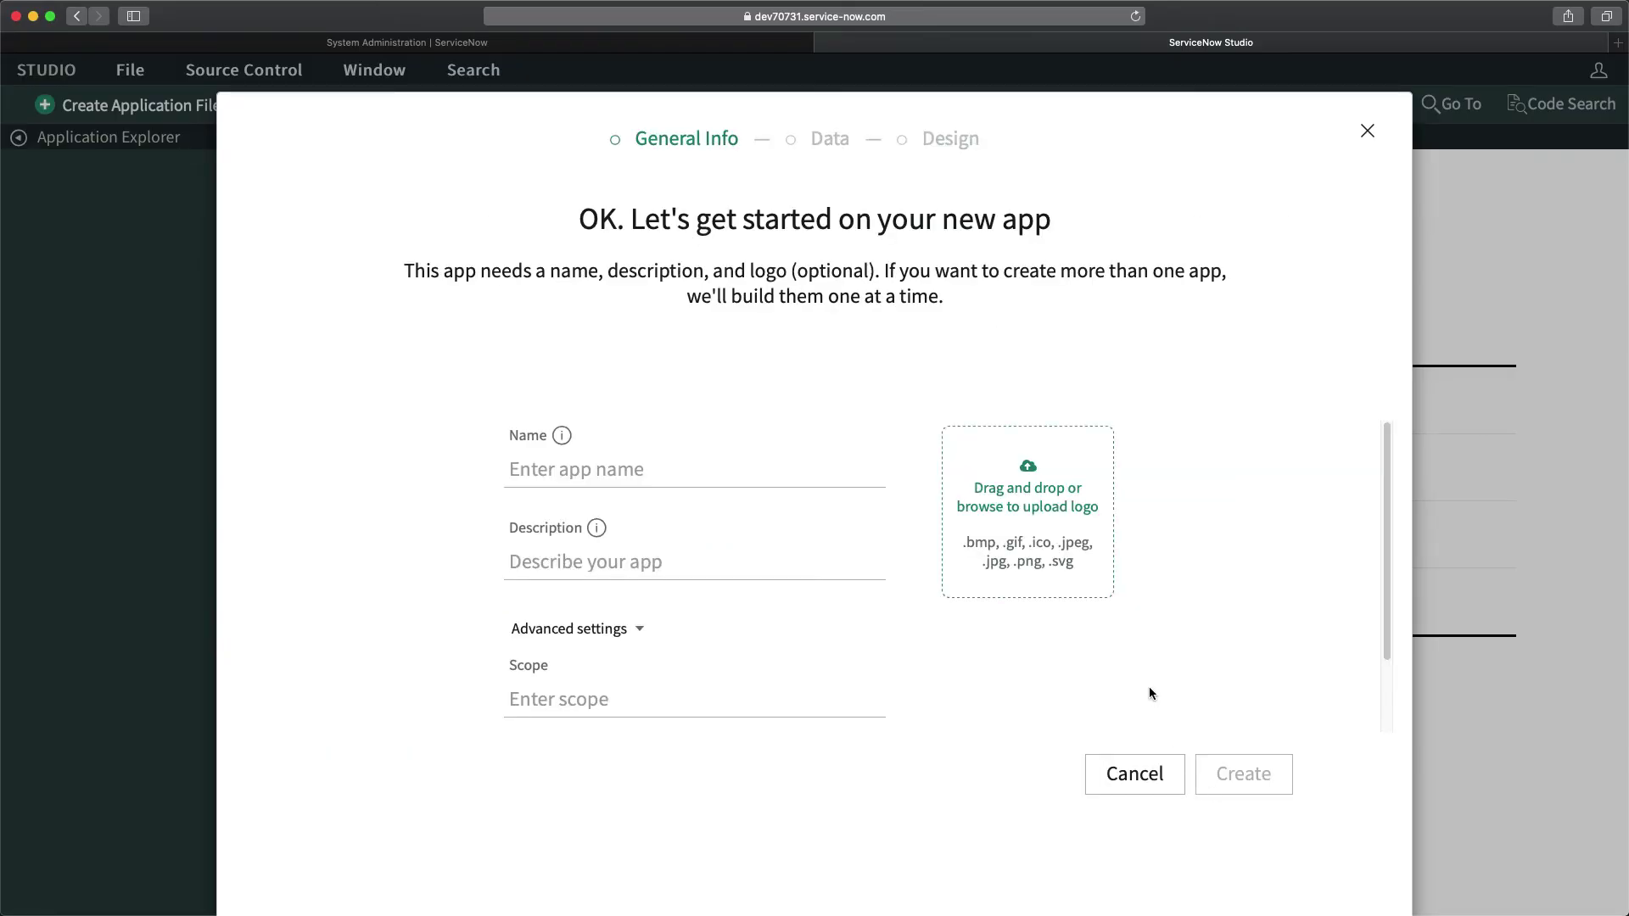
left_click(704, 469)
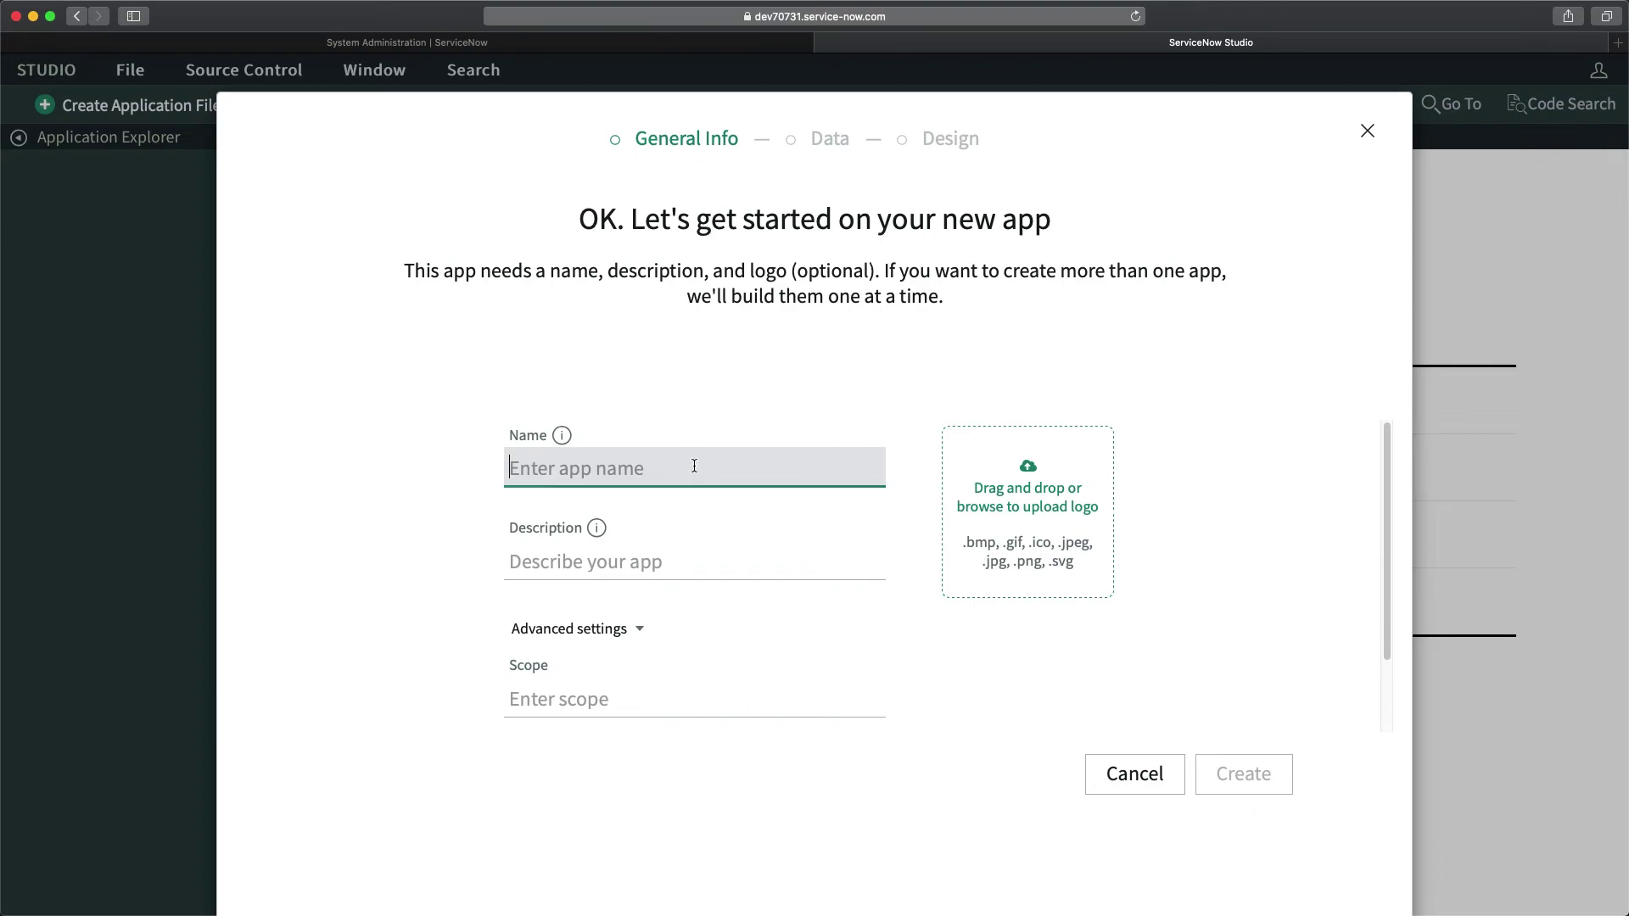
type("Leave ")
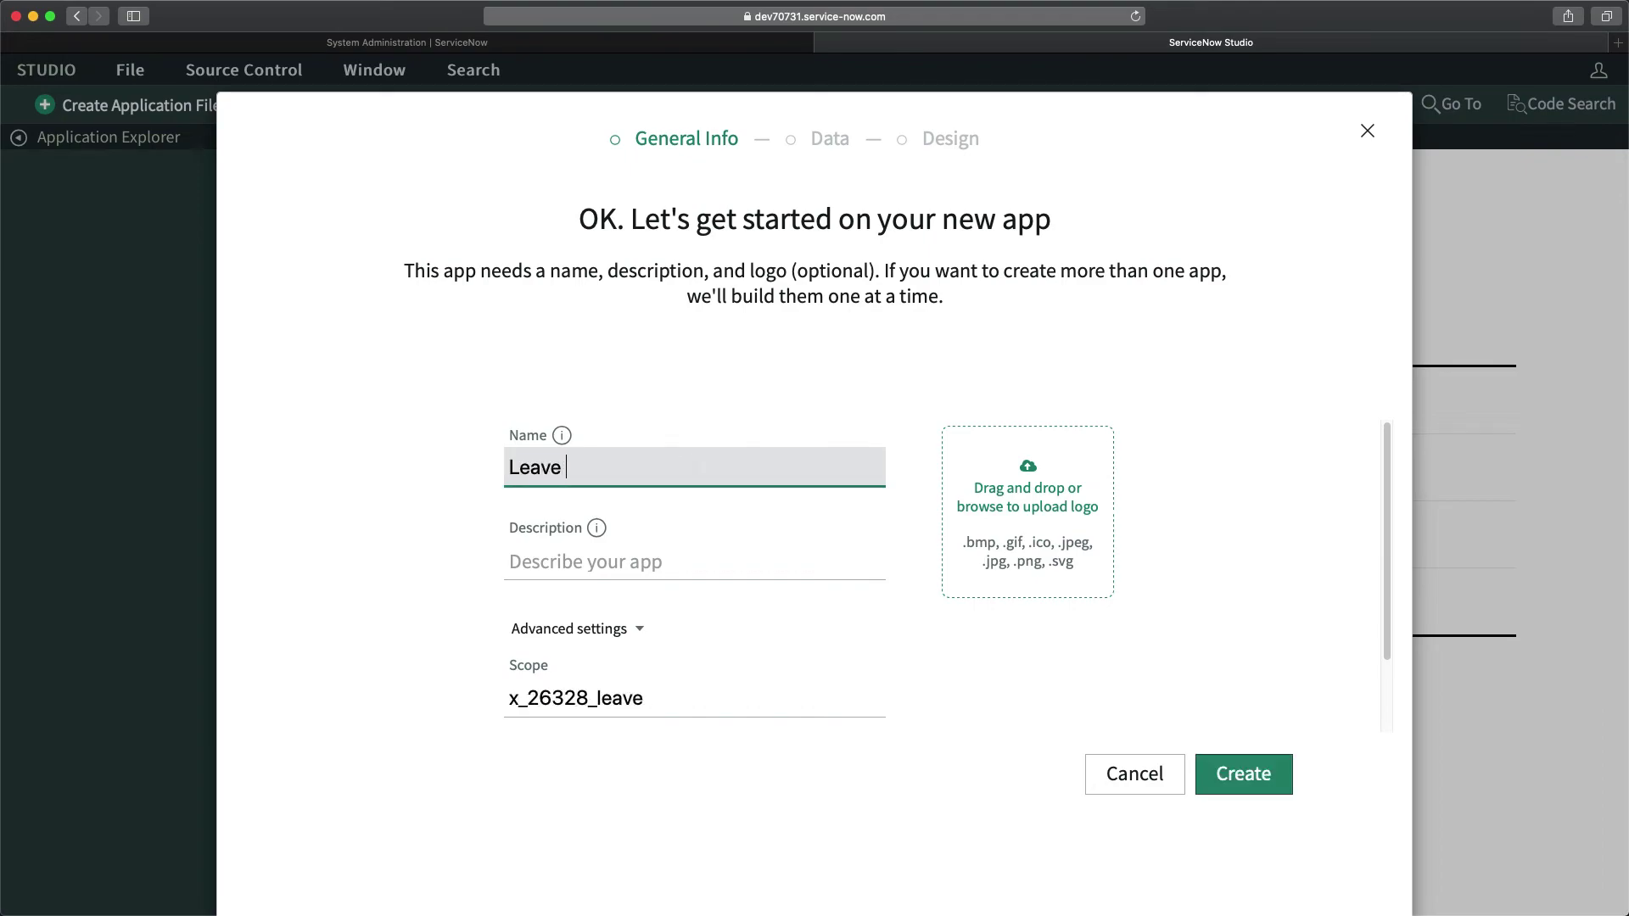
type("Management System")
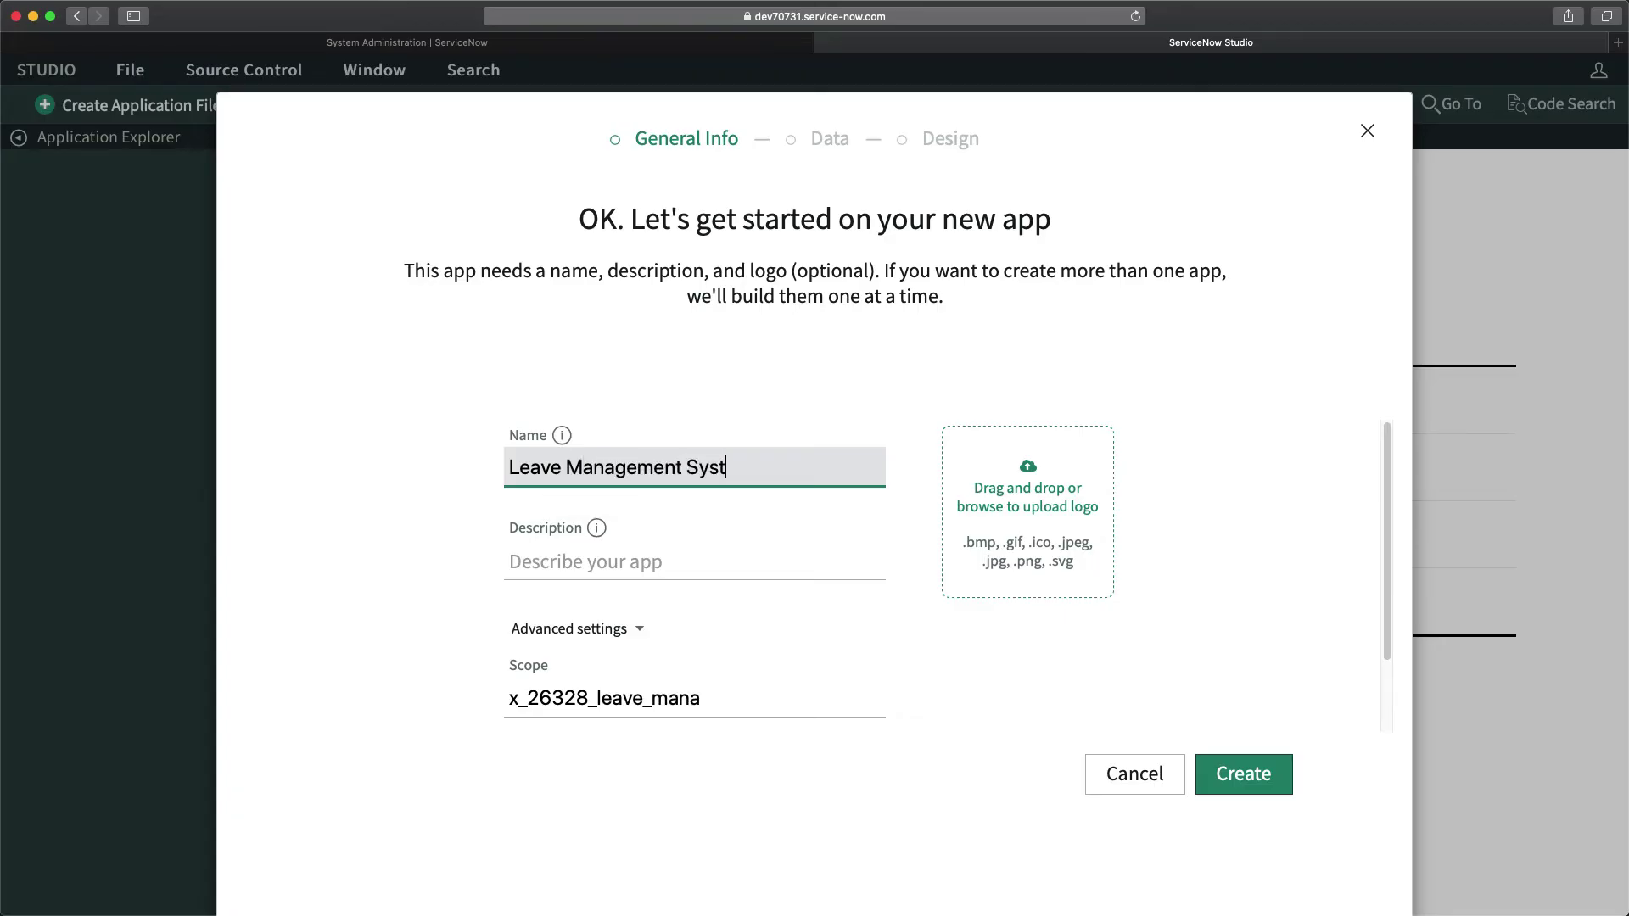
Step: Enter the app description "This for requesting and managing leaves of employees"
key("Tab")
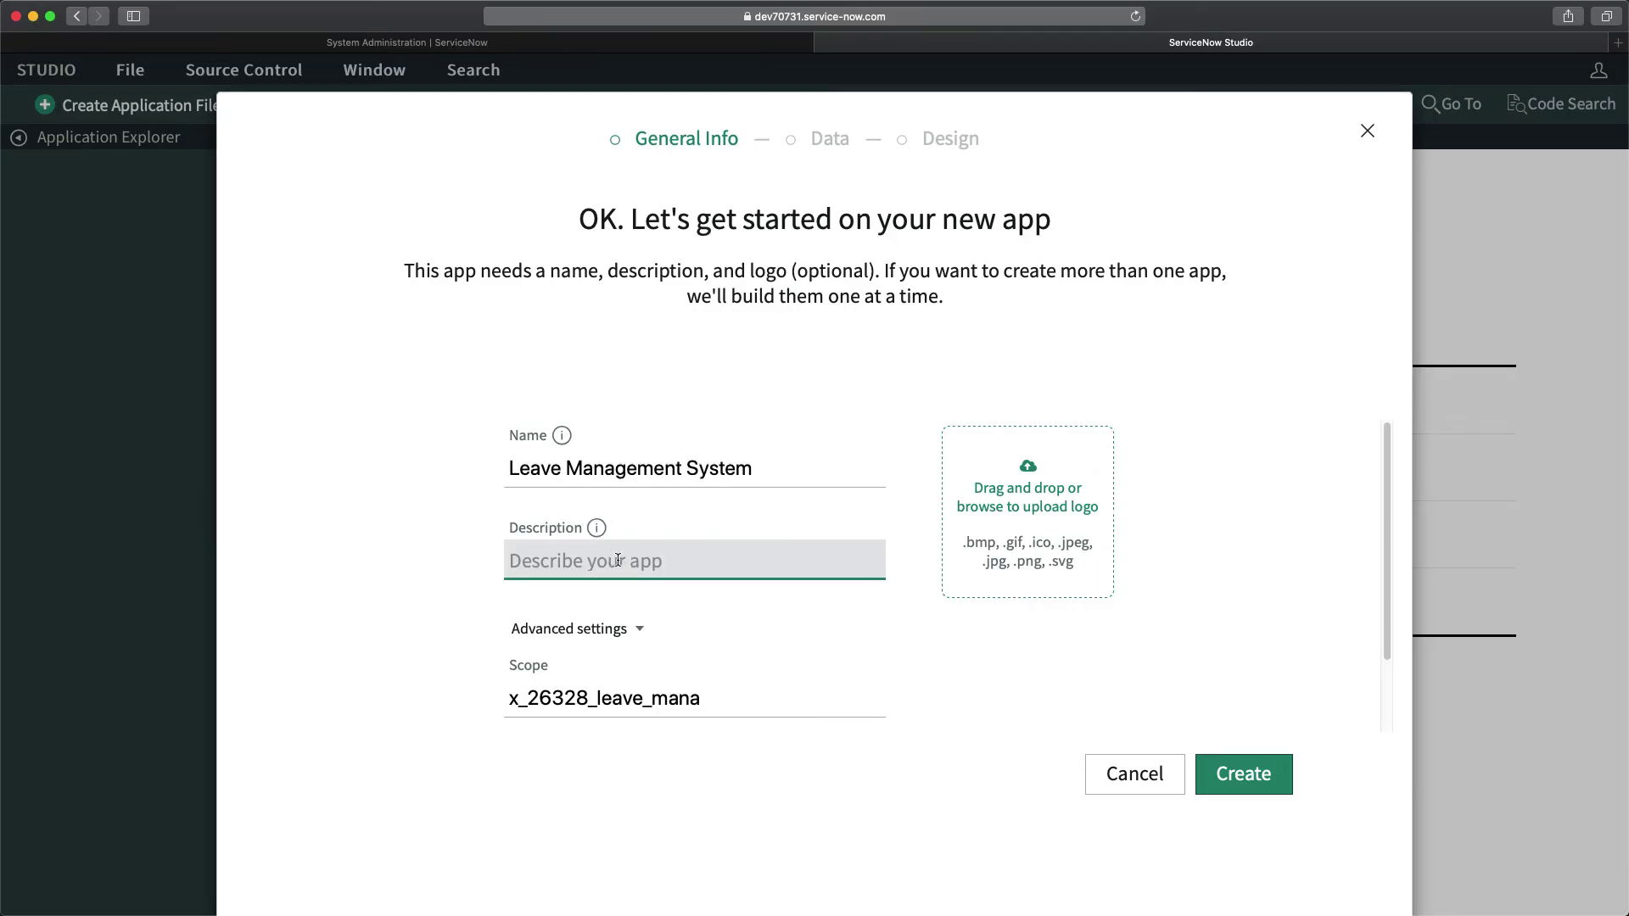
type("This for ")
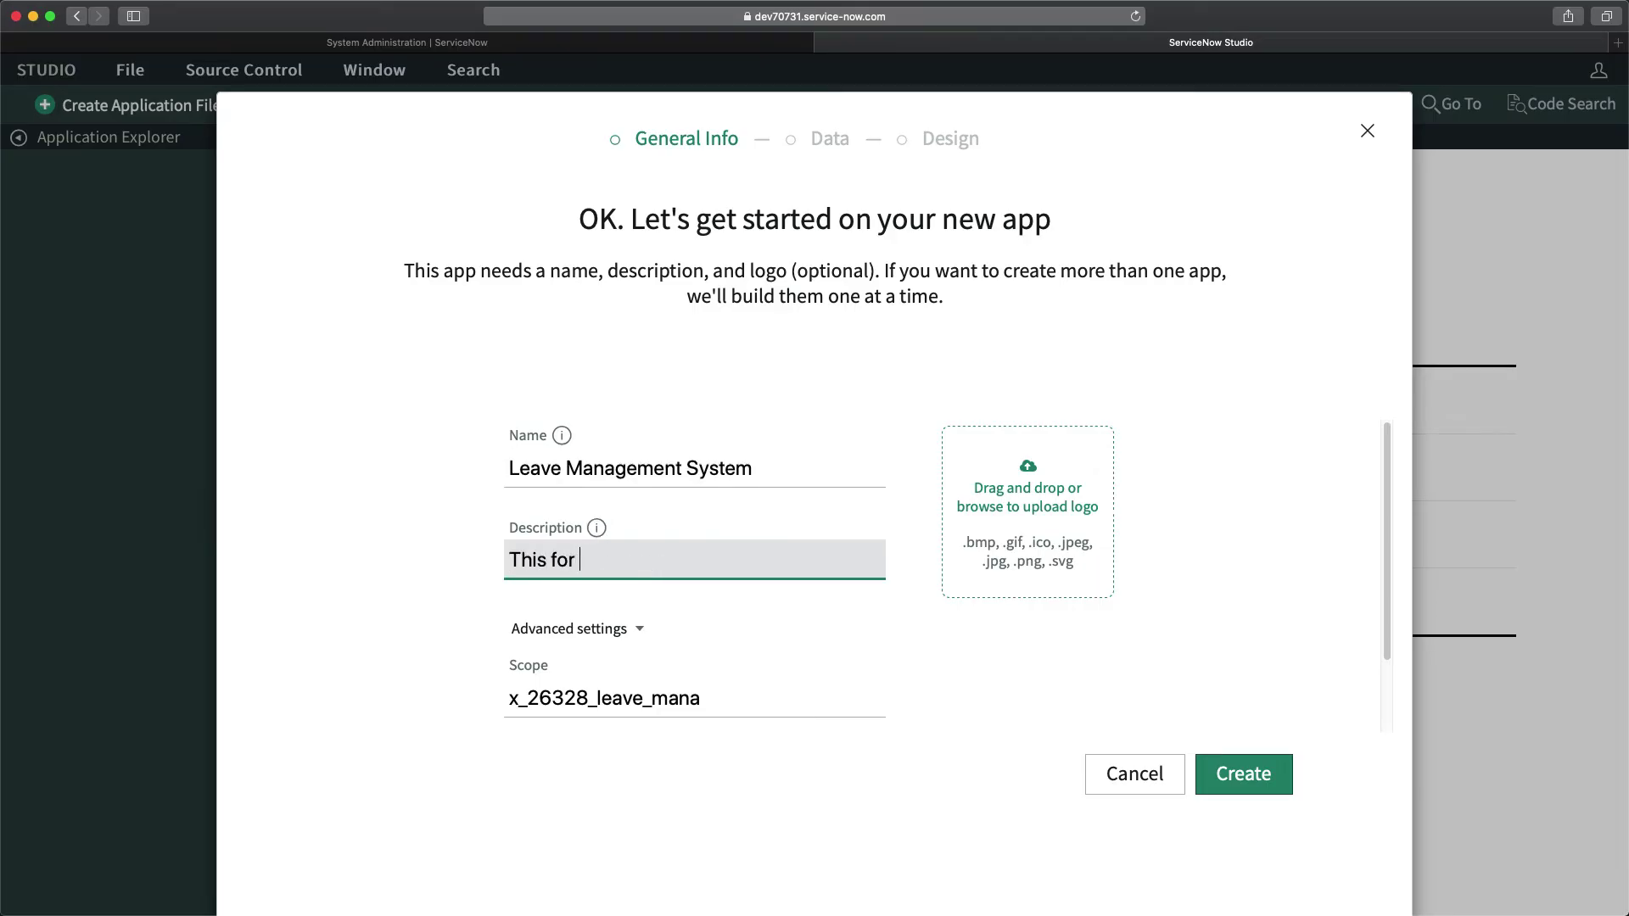
type("requesting and trackin")
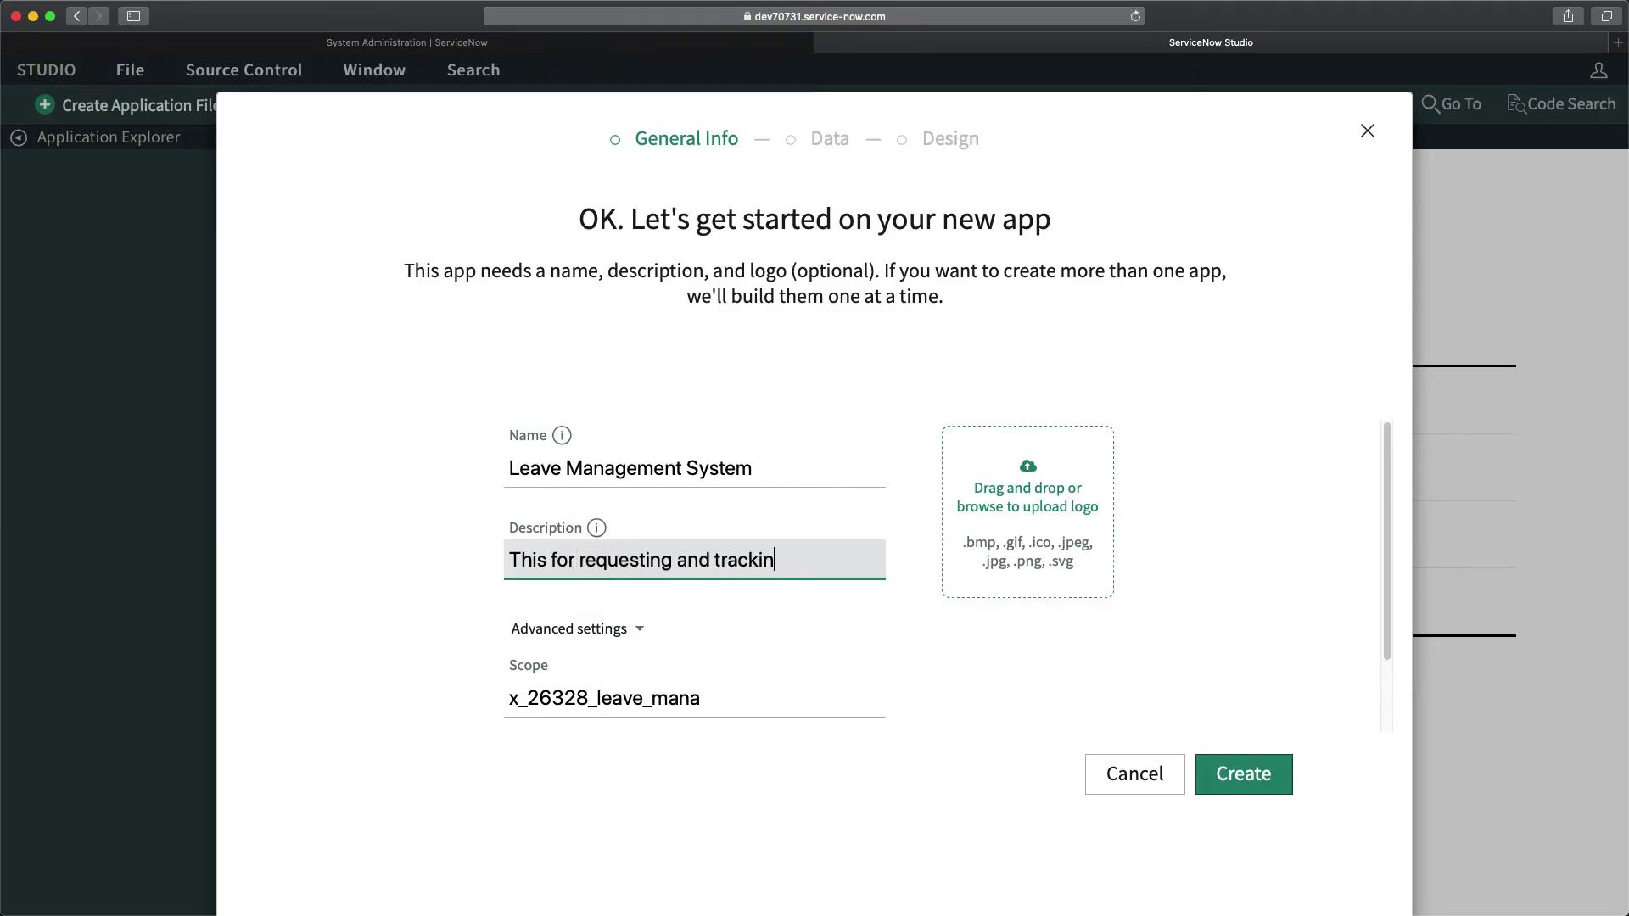
key("BackSpace")
key("BackSpace")
key("BackSpace")
key("BackSpace")
key("BackSpace")
key("BackSpace")
key("BackSpace")
type("manaing")
key("BackSpace")
key("BackSpace")
key("BackSpace")
type("ging lea")
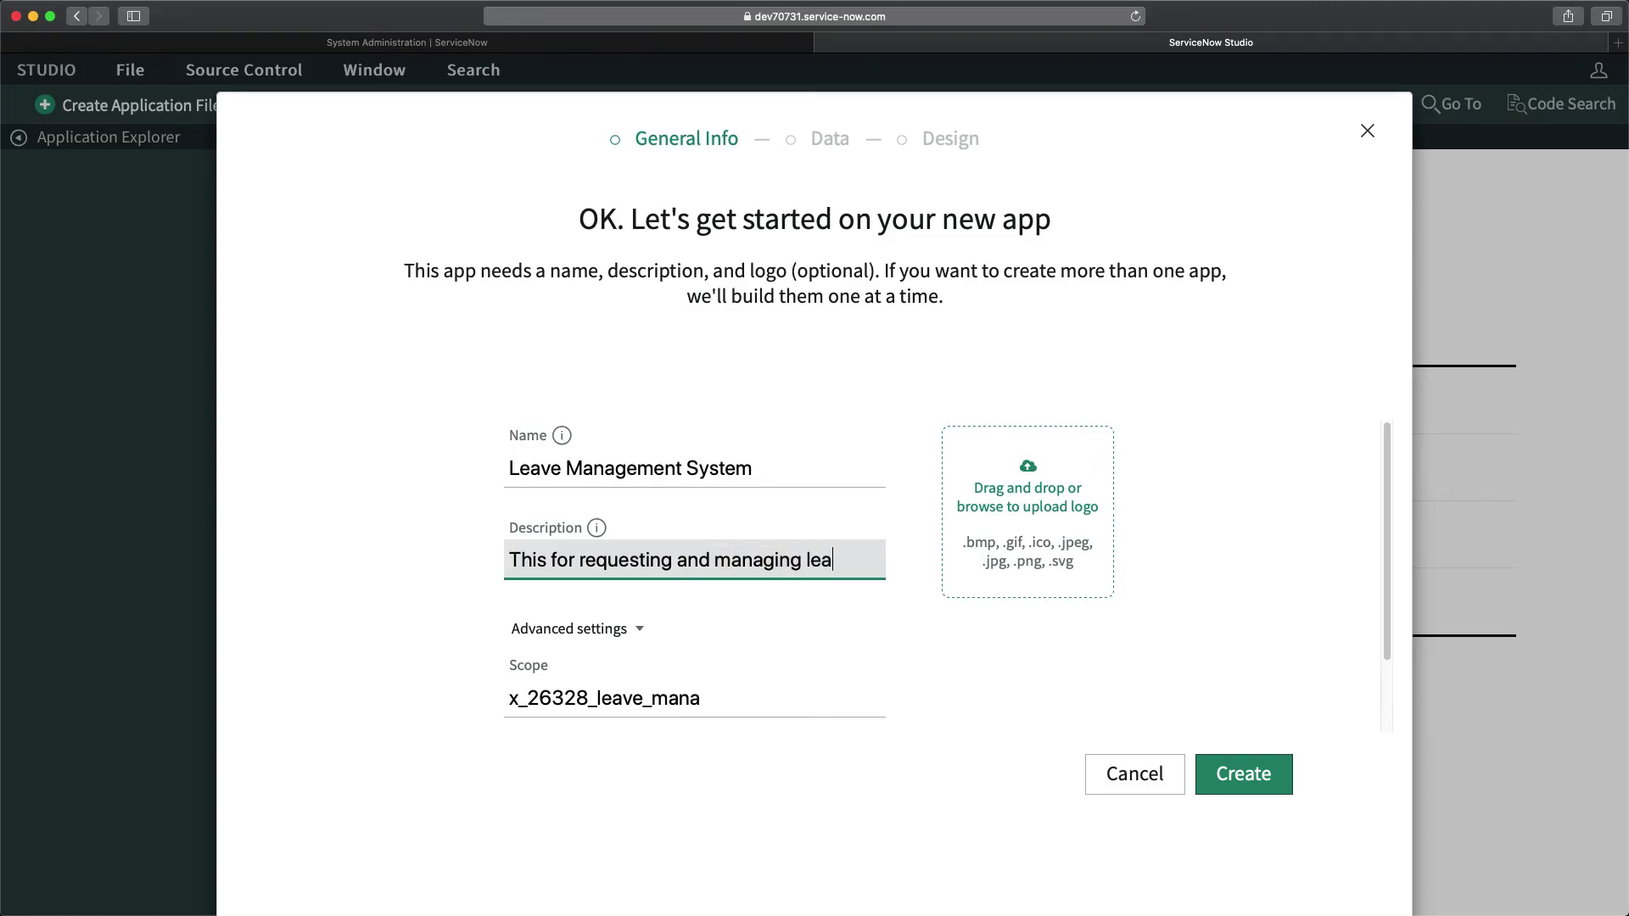
type("ves of emplo")
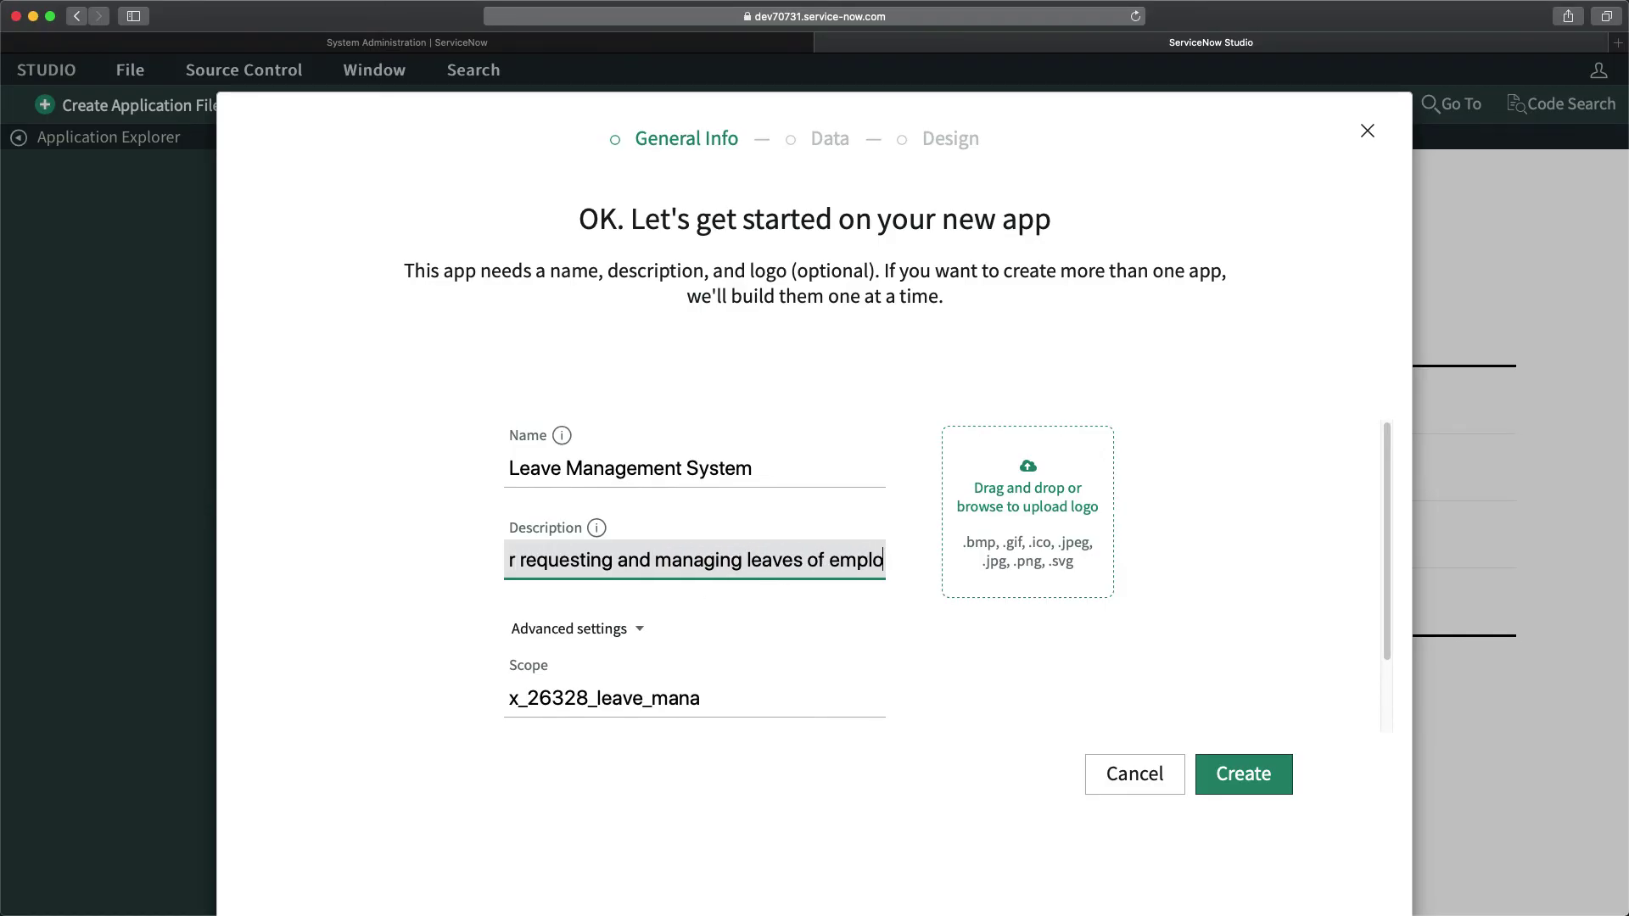
type("yees")
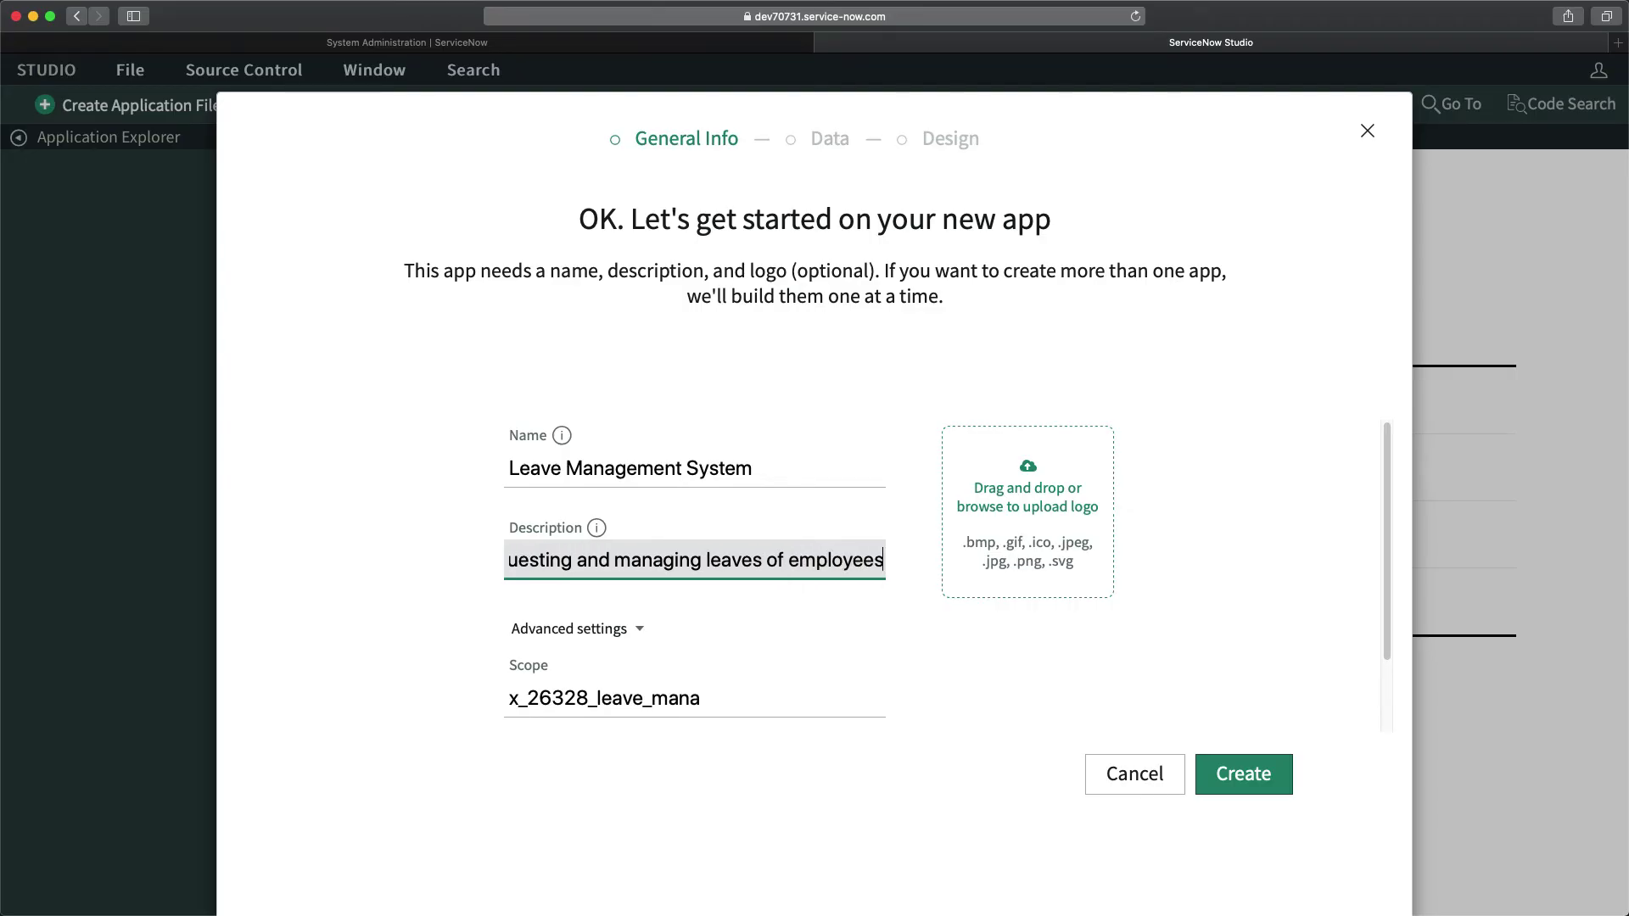
Step: Change the app's scope to x_26328_lms and create the app
scroll(641, 614, "down", 2)
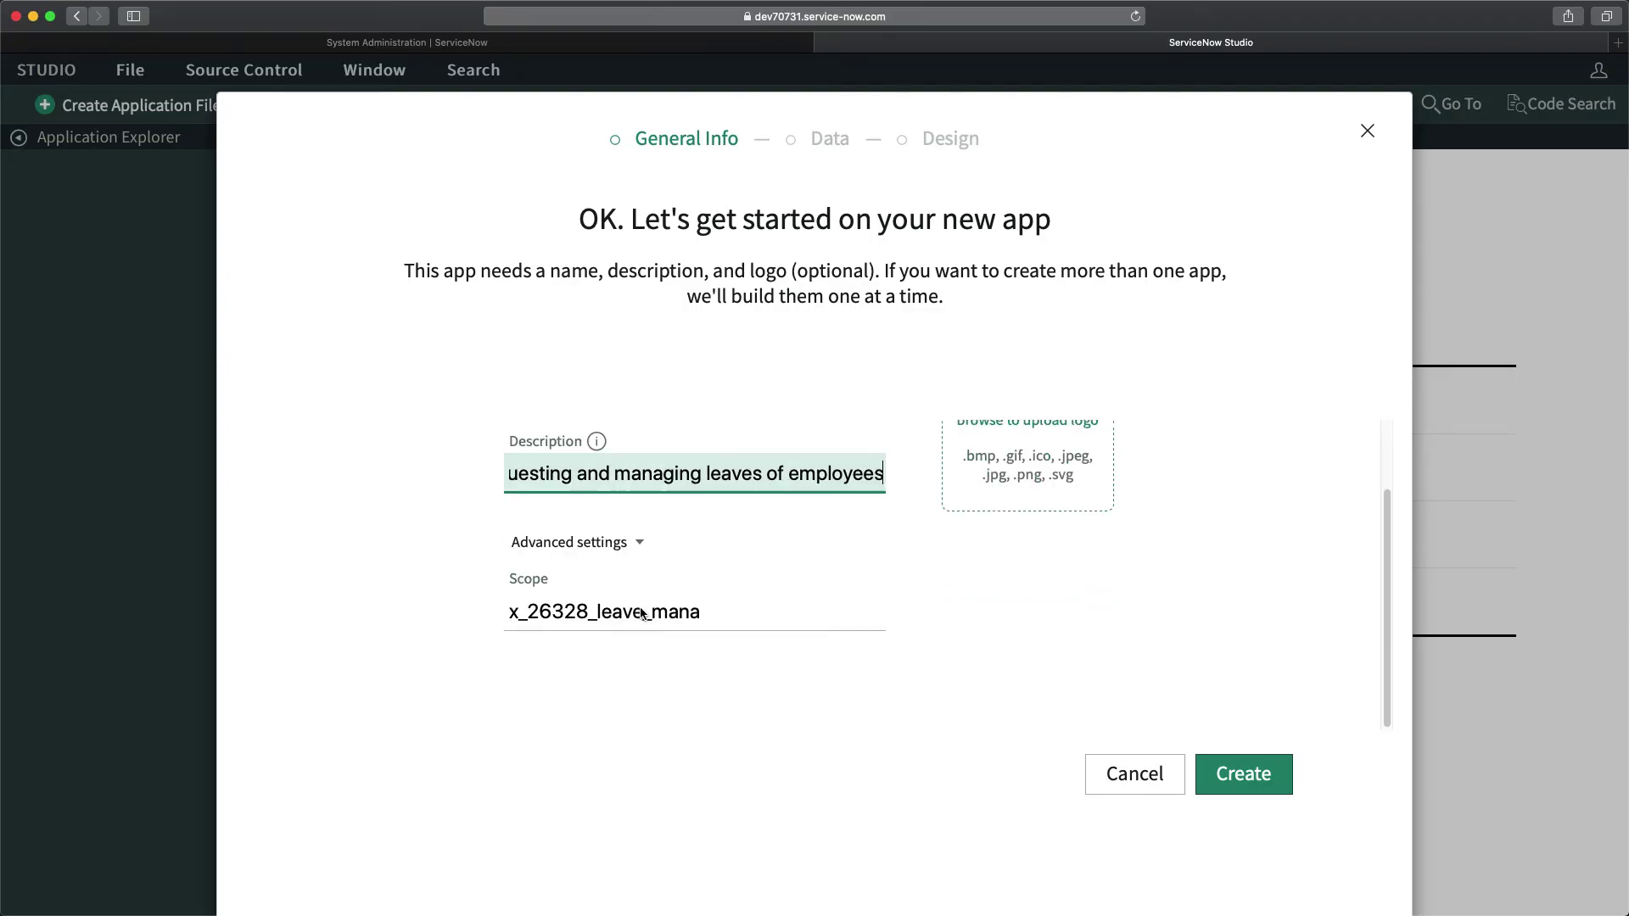
left_click(613, 539)
left_click(601, 546)
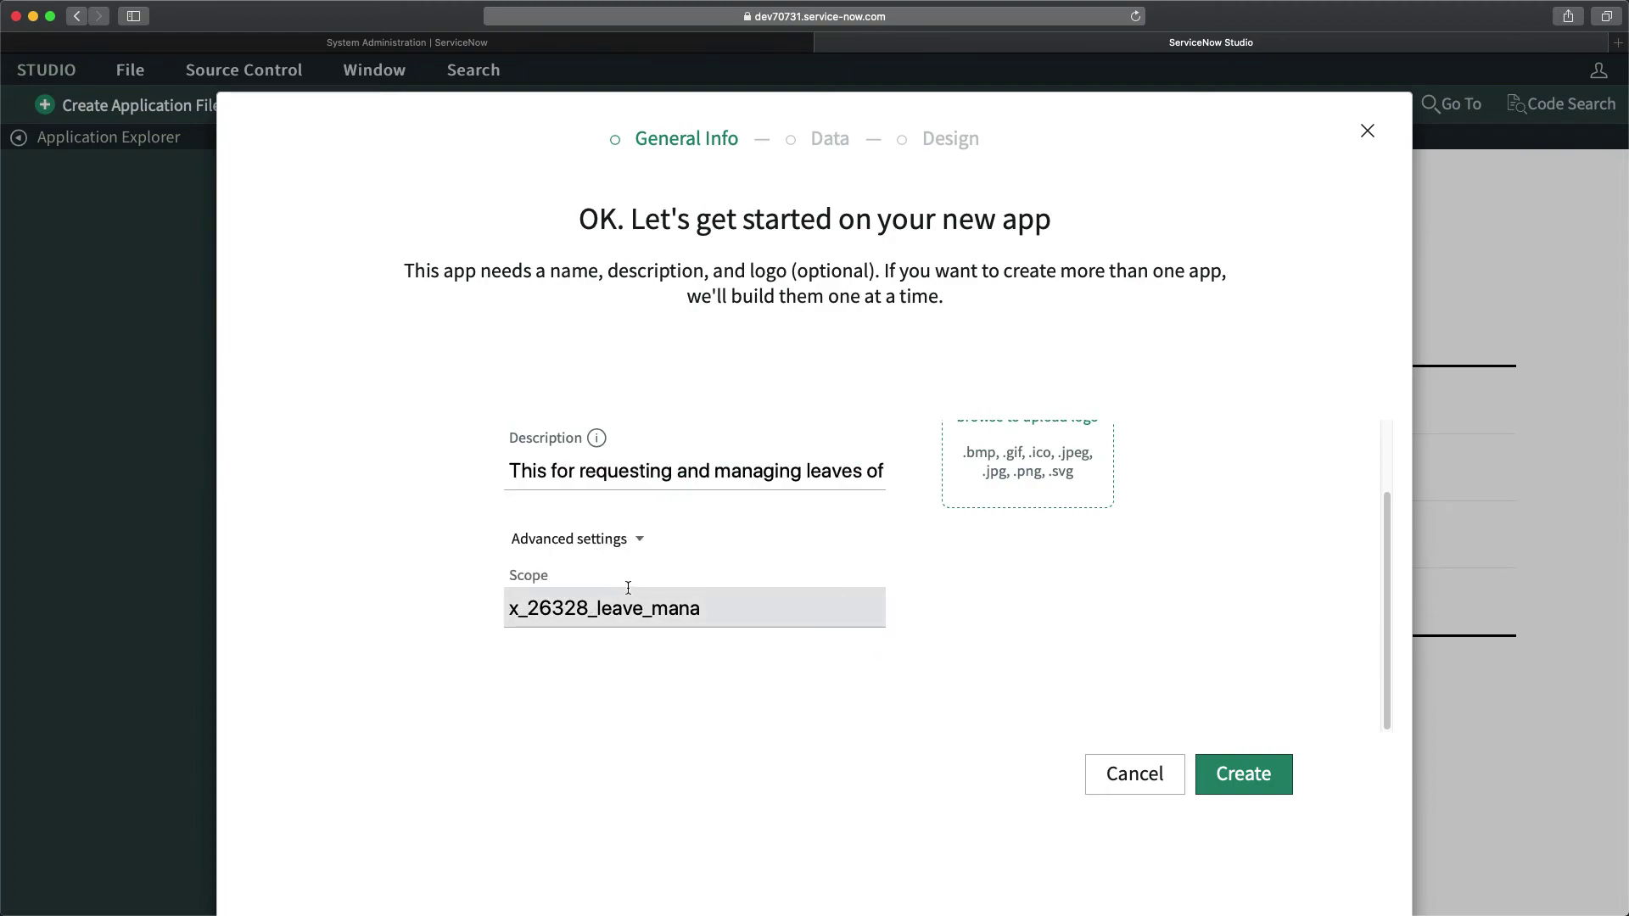
left_click(716, 616)
key("BackSpace")
key("BackSpace")
key("BackSpace")
key("BackSpace")
key("BackSpace")
key("BackSpace")
key("BackSpace")
key("BackSpace")
key("BackSpace")
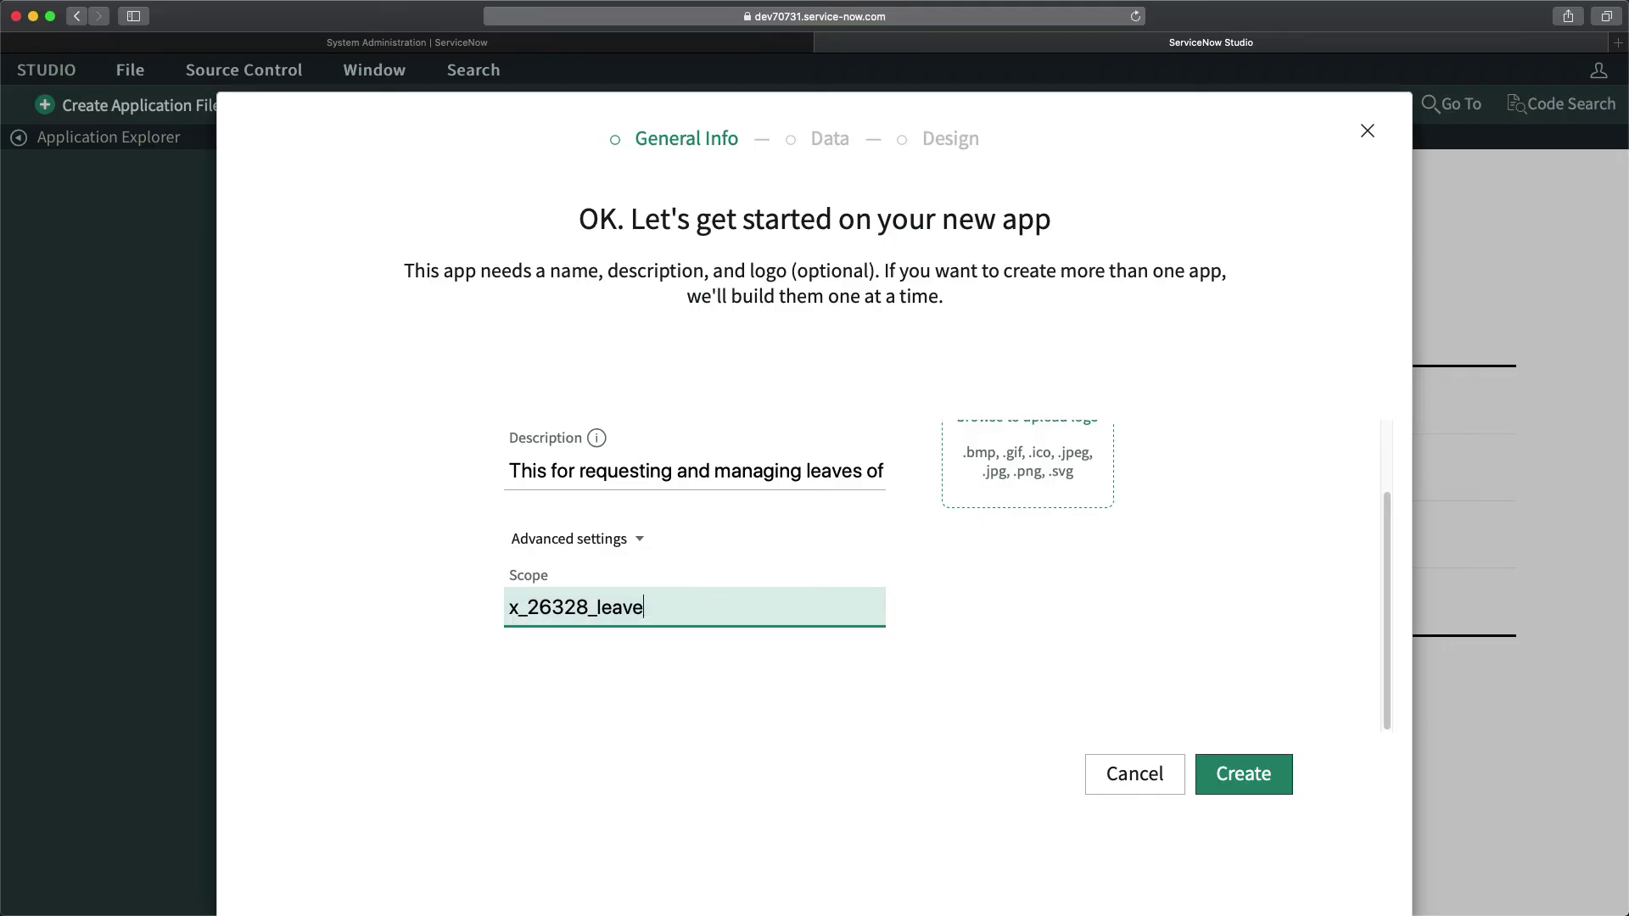
type("ms")
left_click(727, 654)
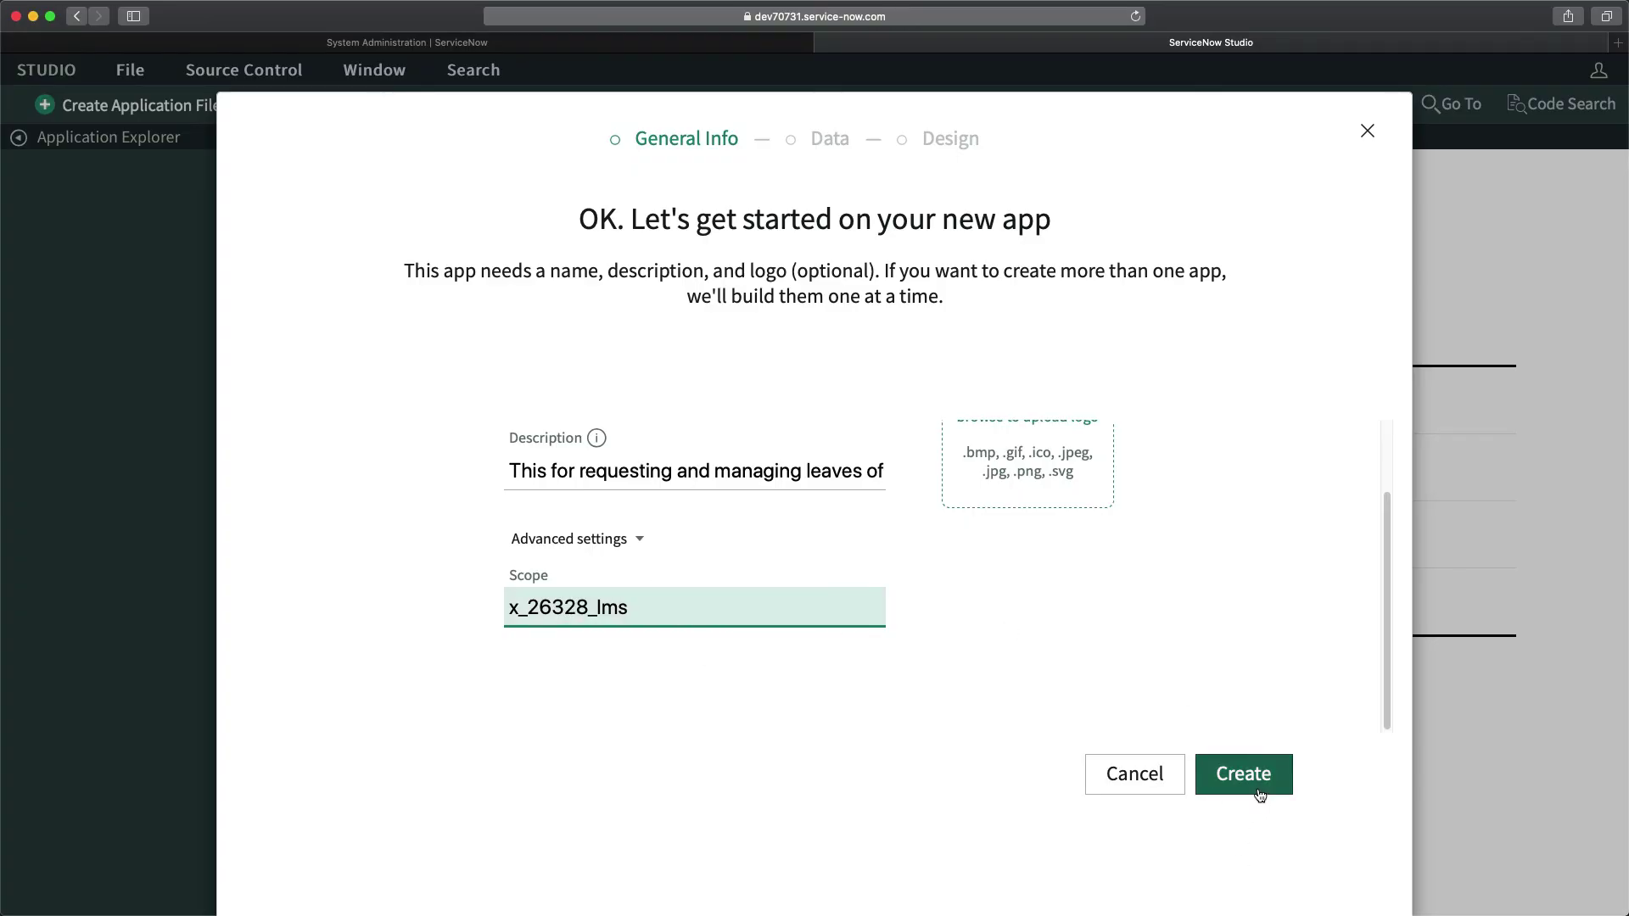
scroll(1018, 539, "up", 2)
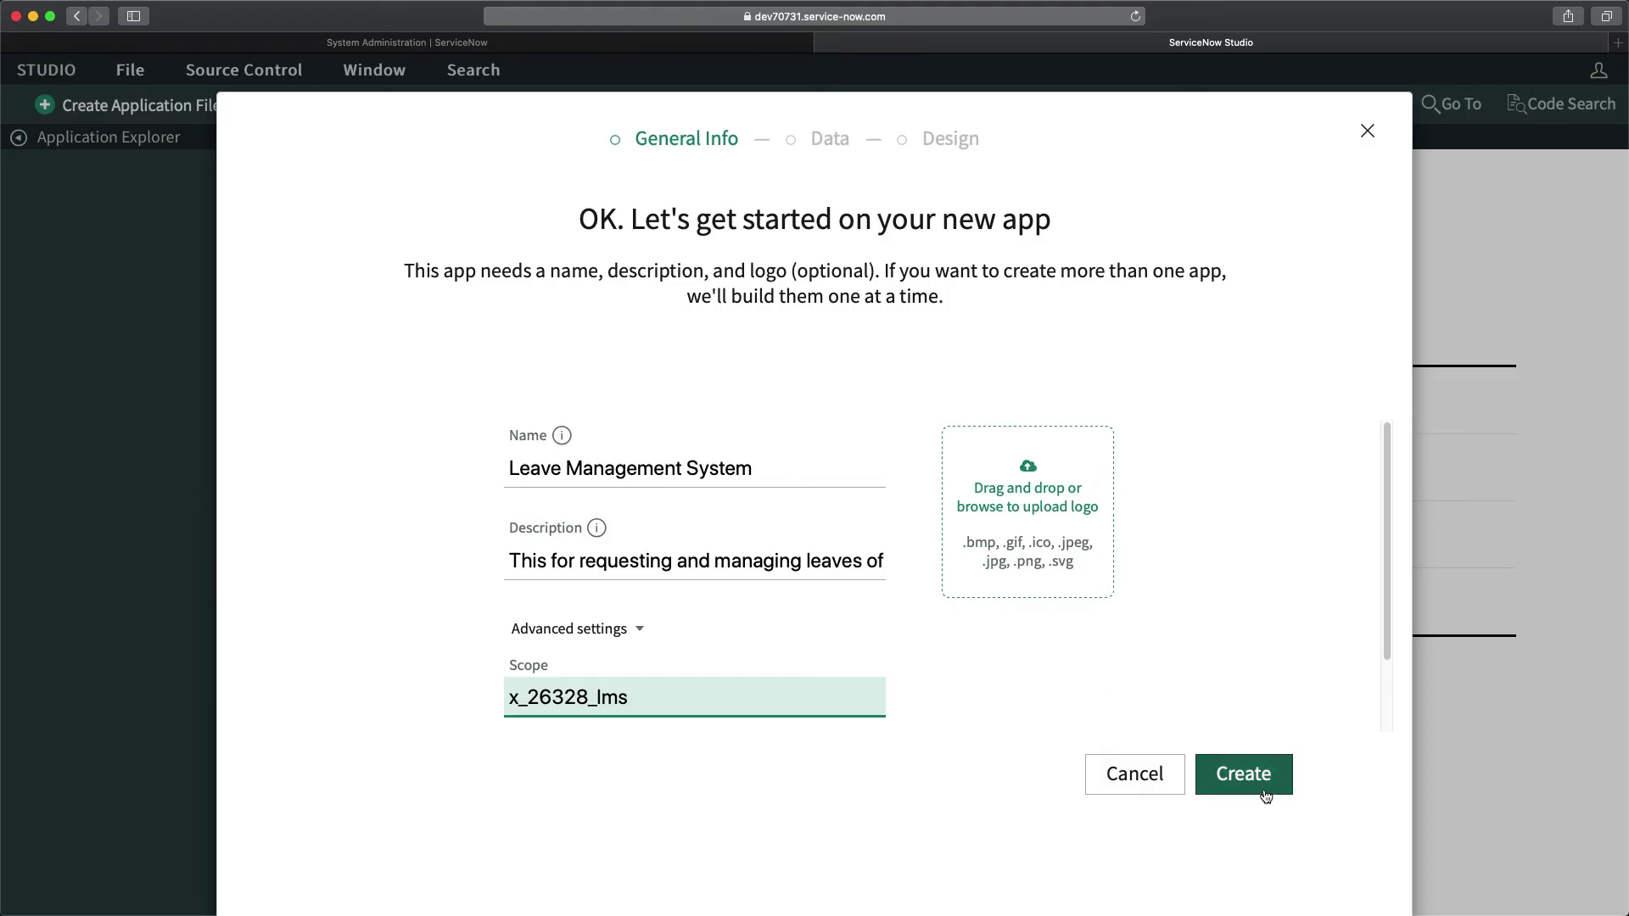
left_click(1240, 775)
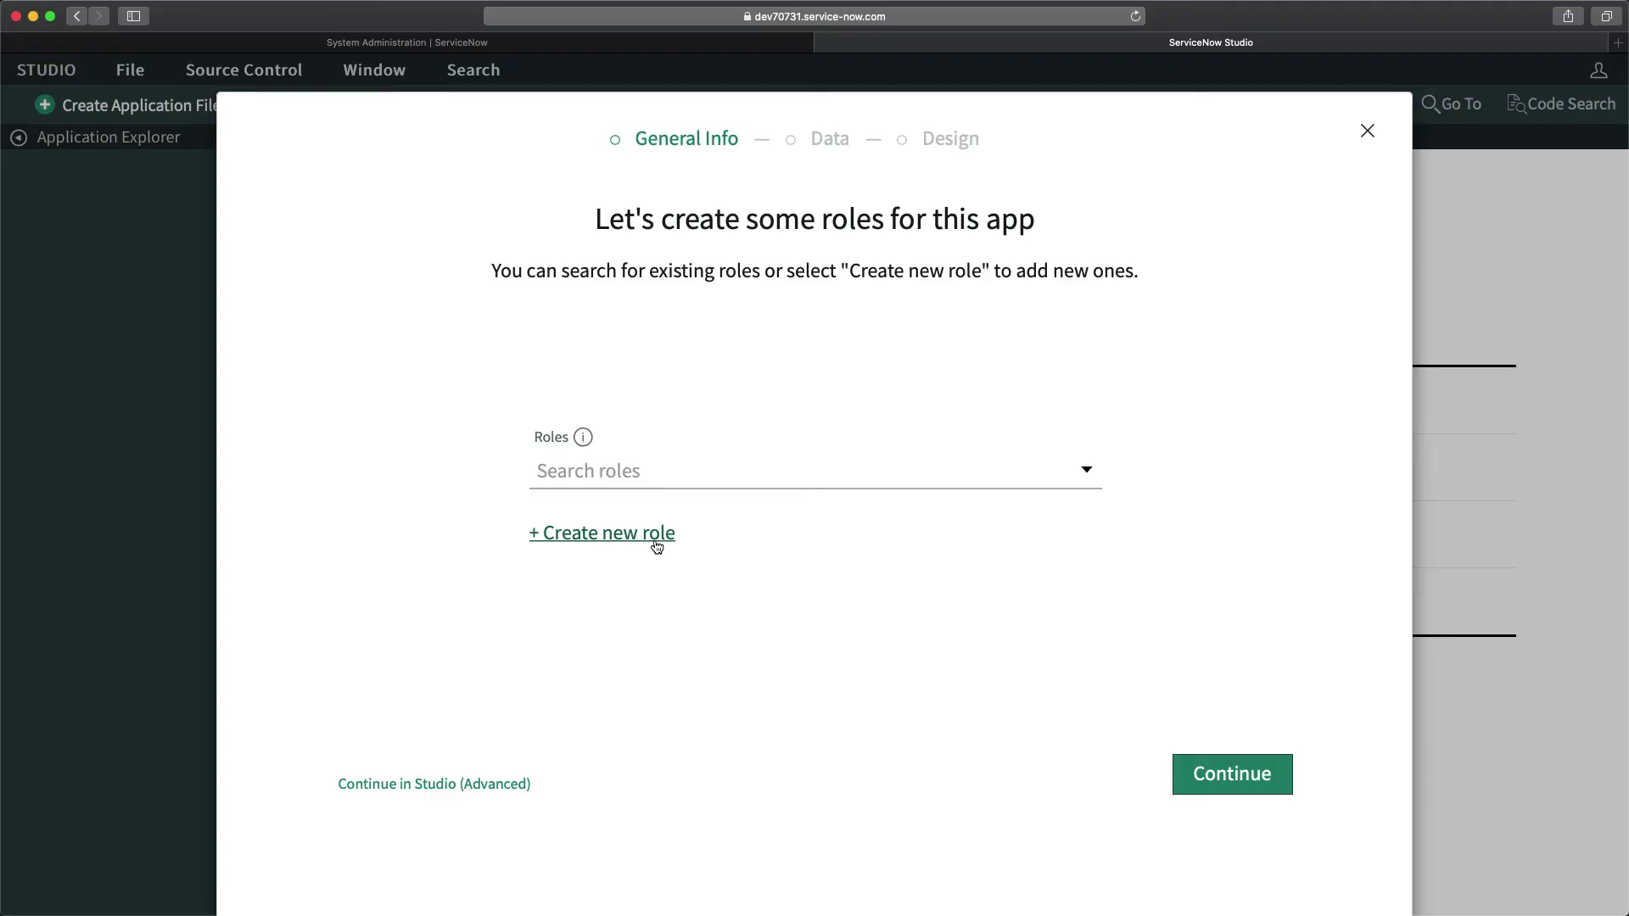
Step: Assign the existing admin role to the app and choose Classic as its format
left_click(614, 471)
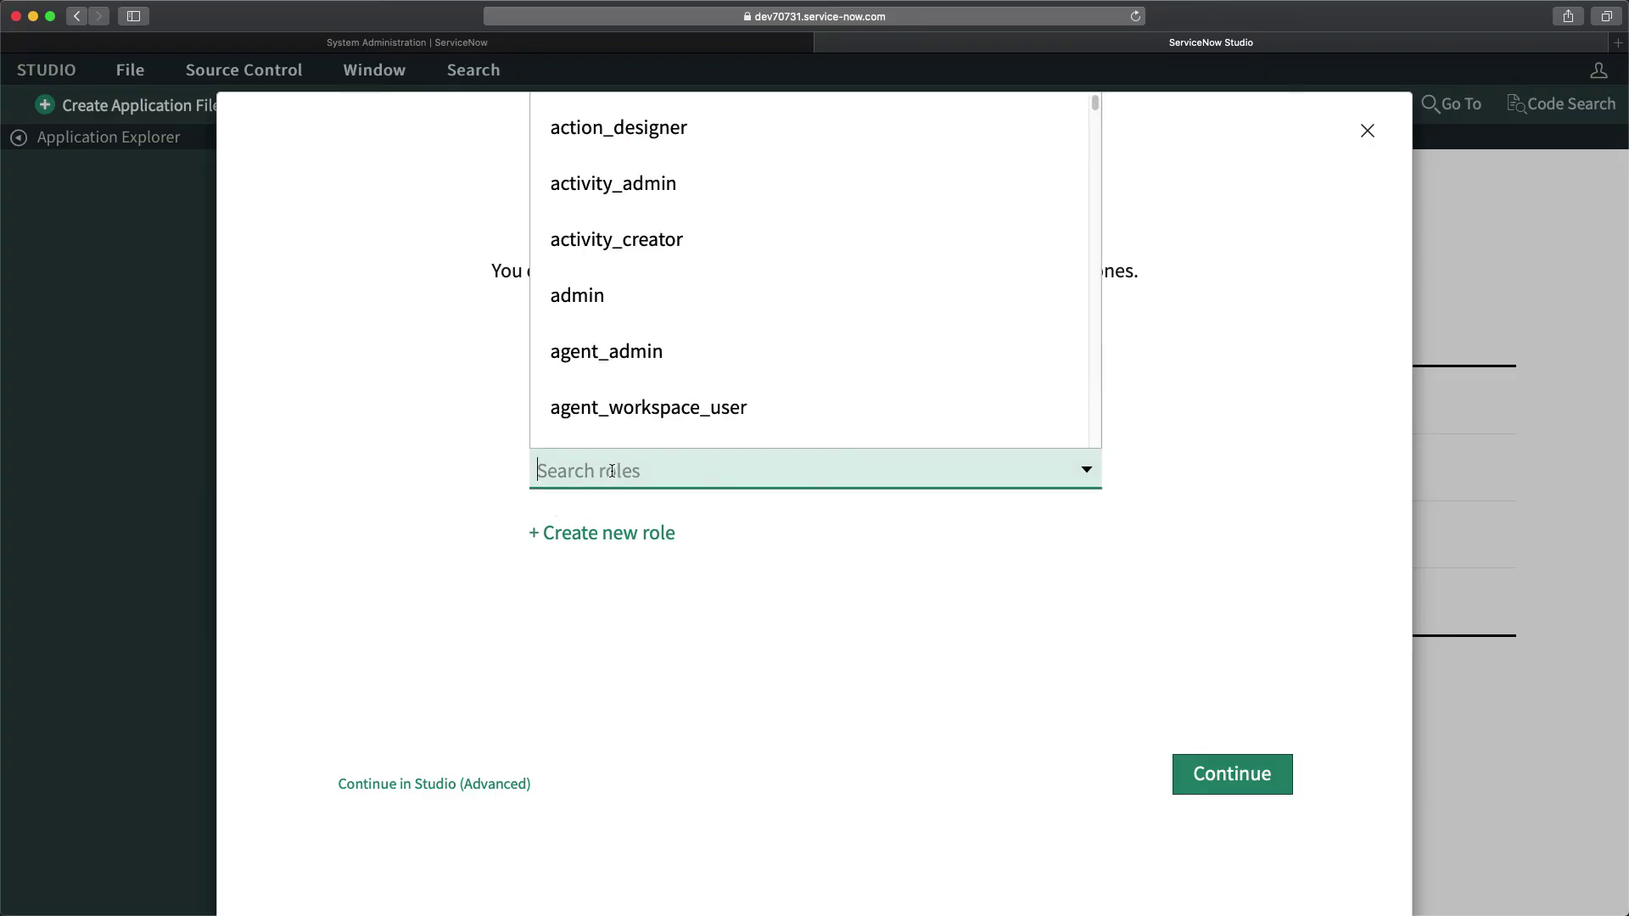
left_click(608, 316)
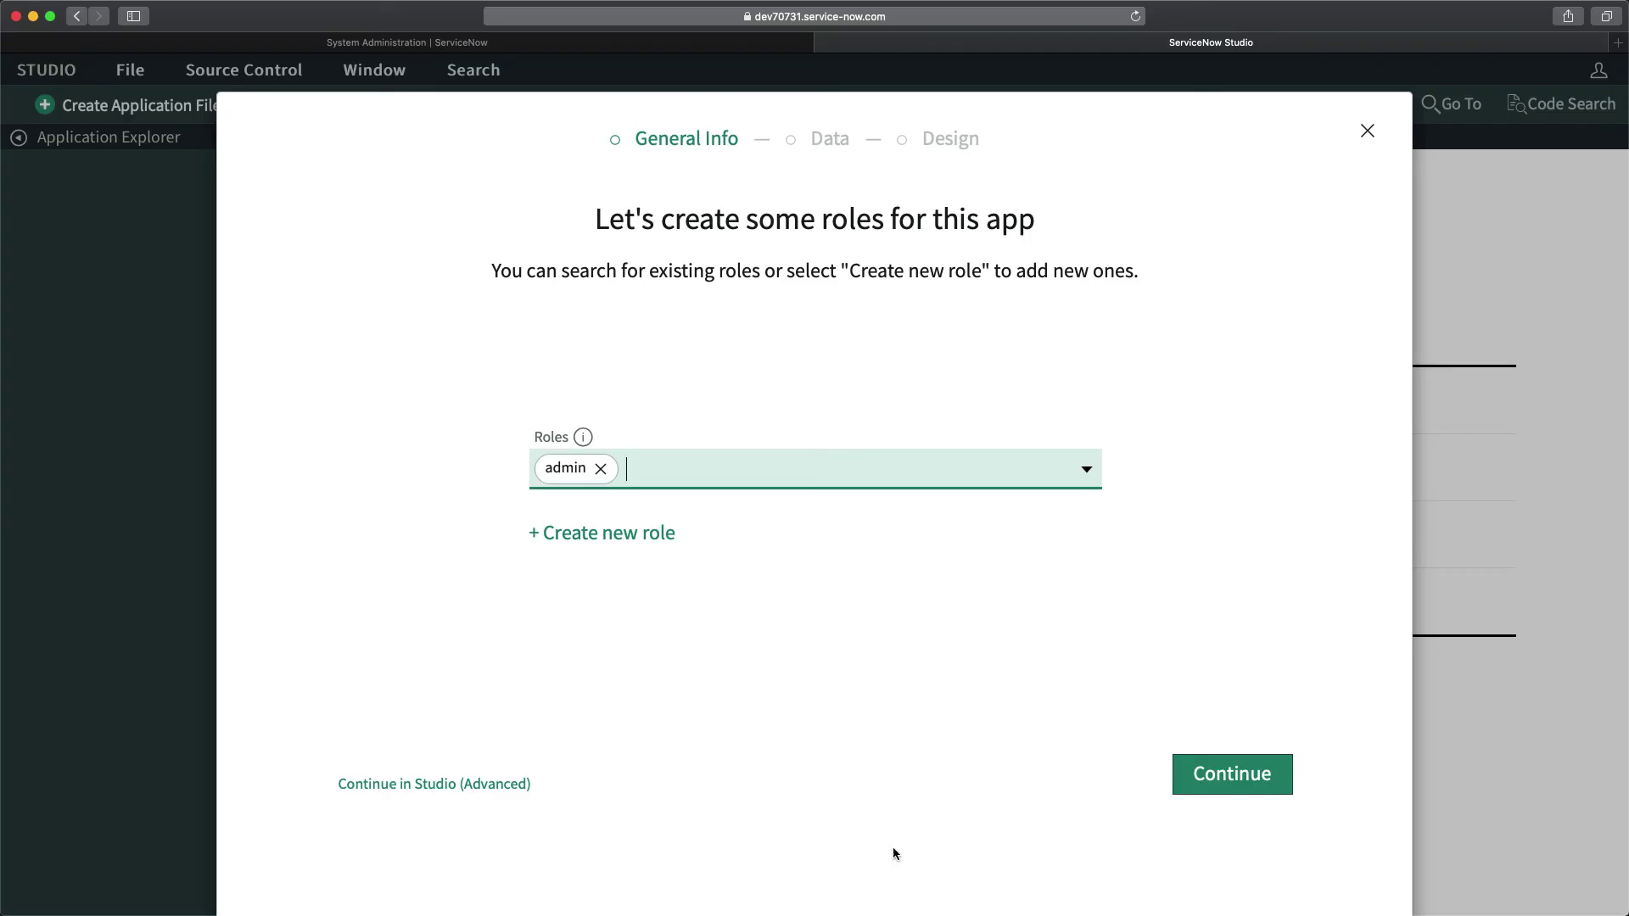
left_click(1247, 781)
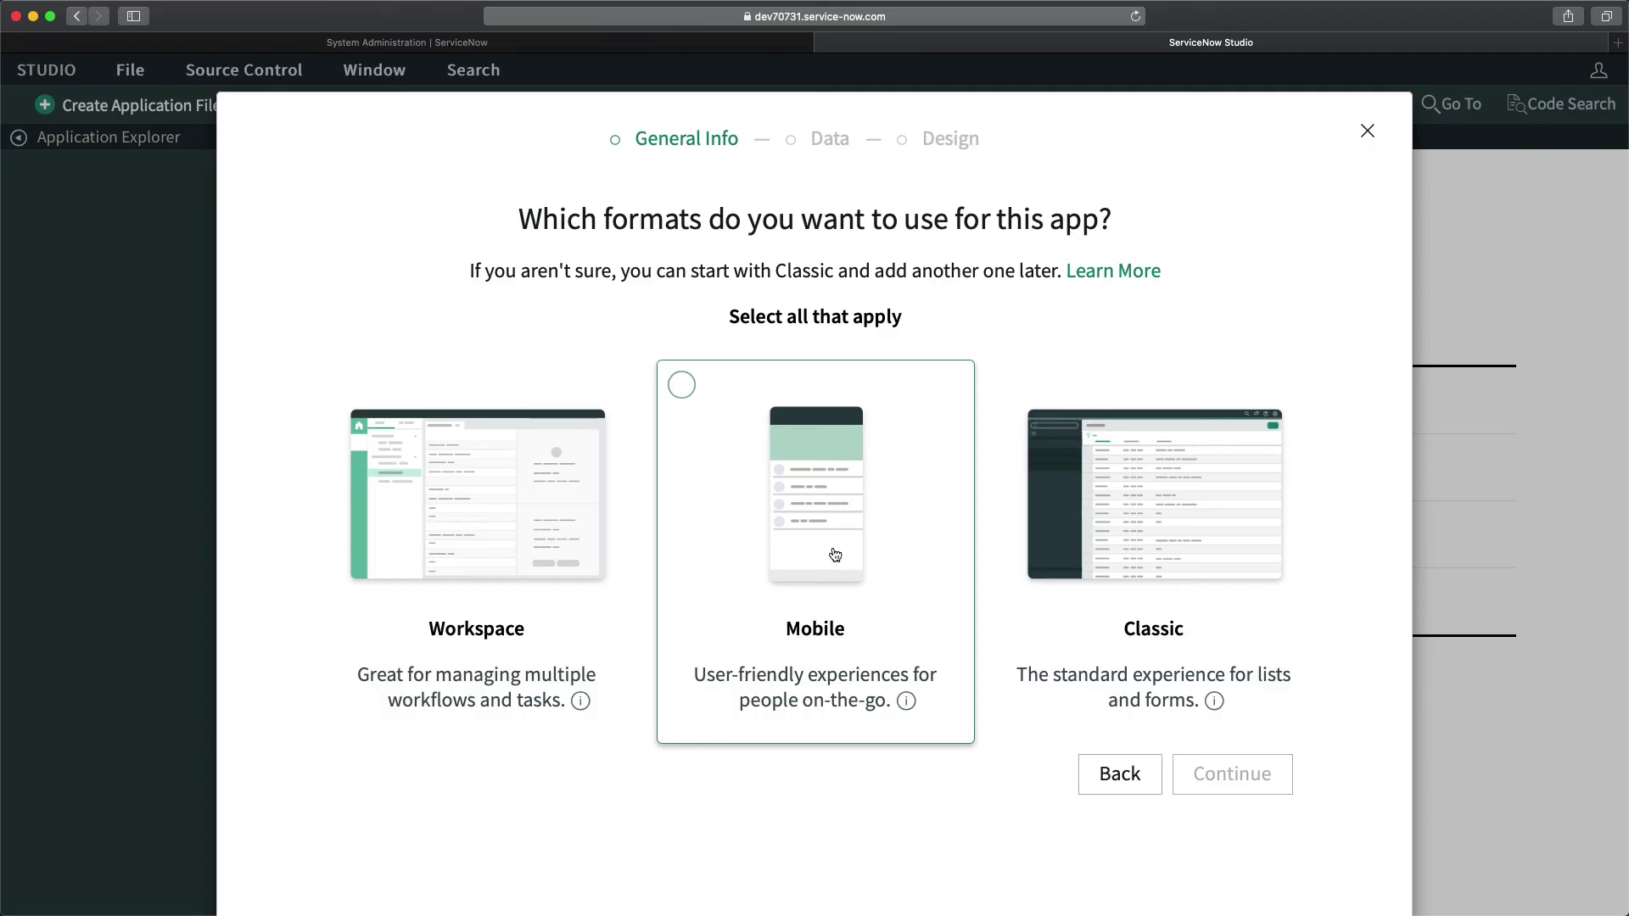
left_click(1137, 532)
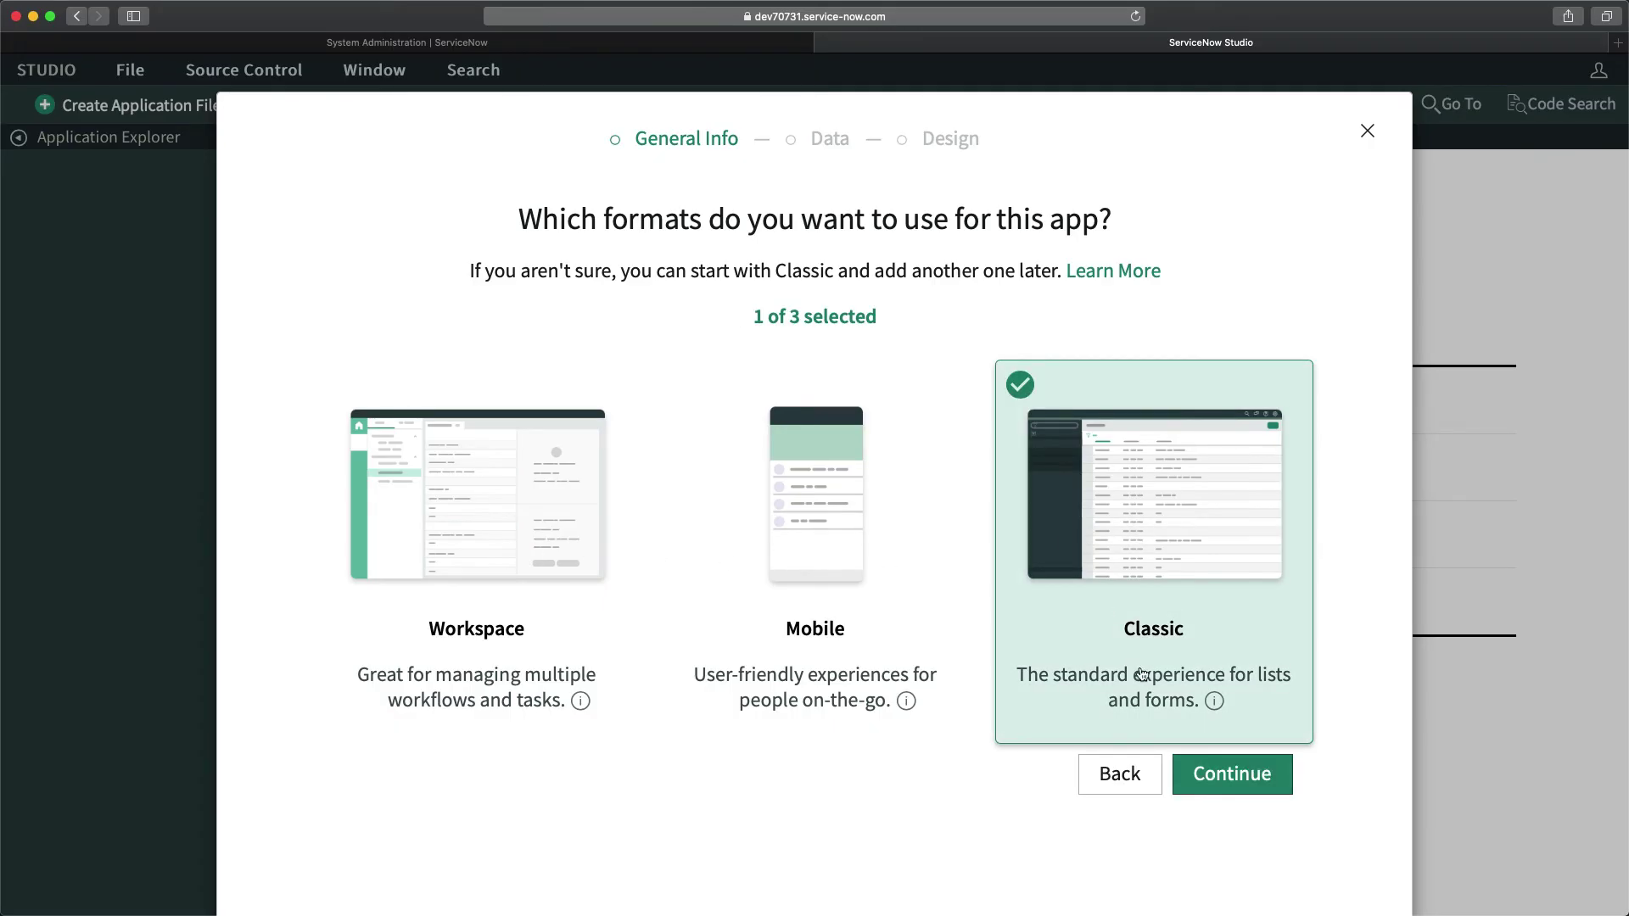
left_click(1240, 775)
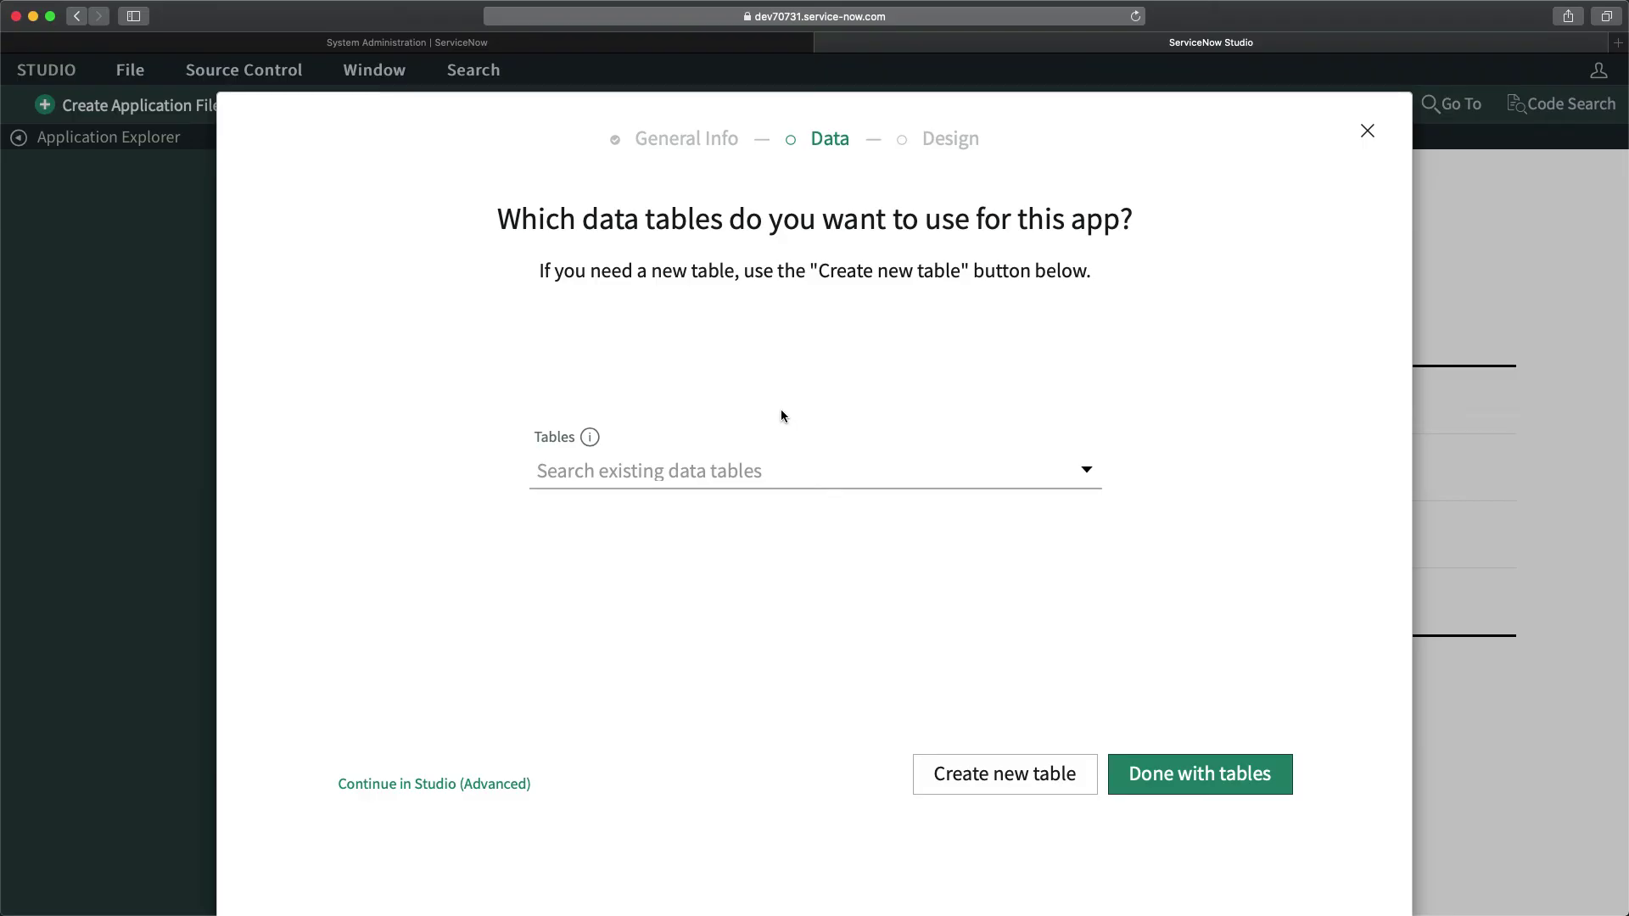
Step: Begin a new data table for the app, building it from scratch
left_click(977, 779)
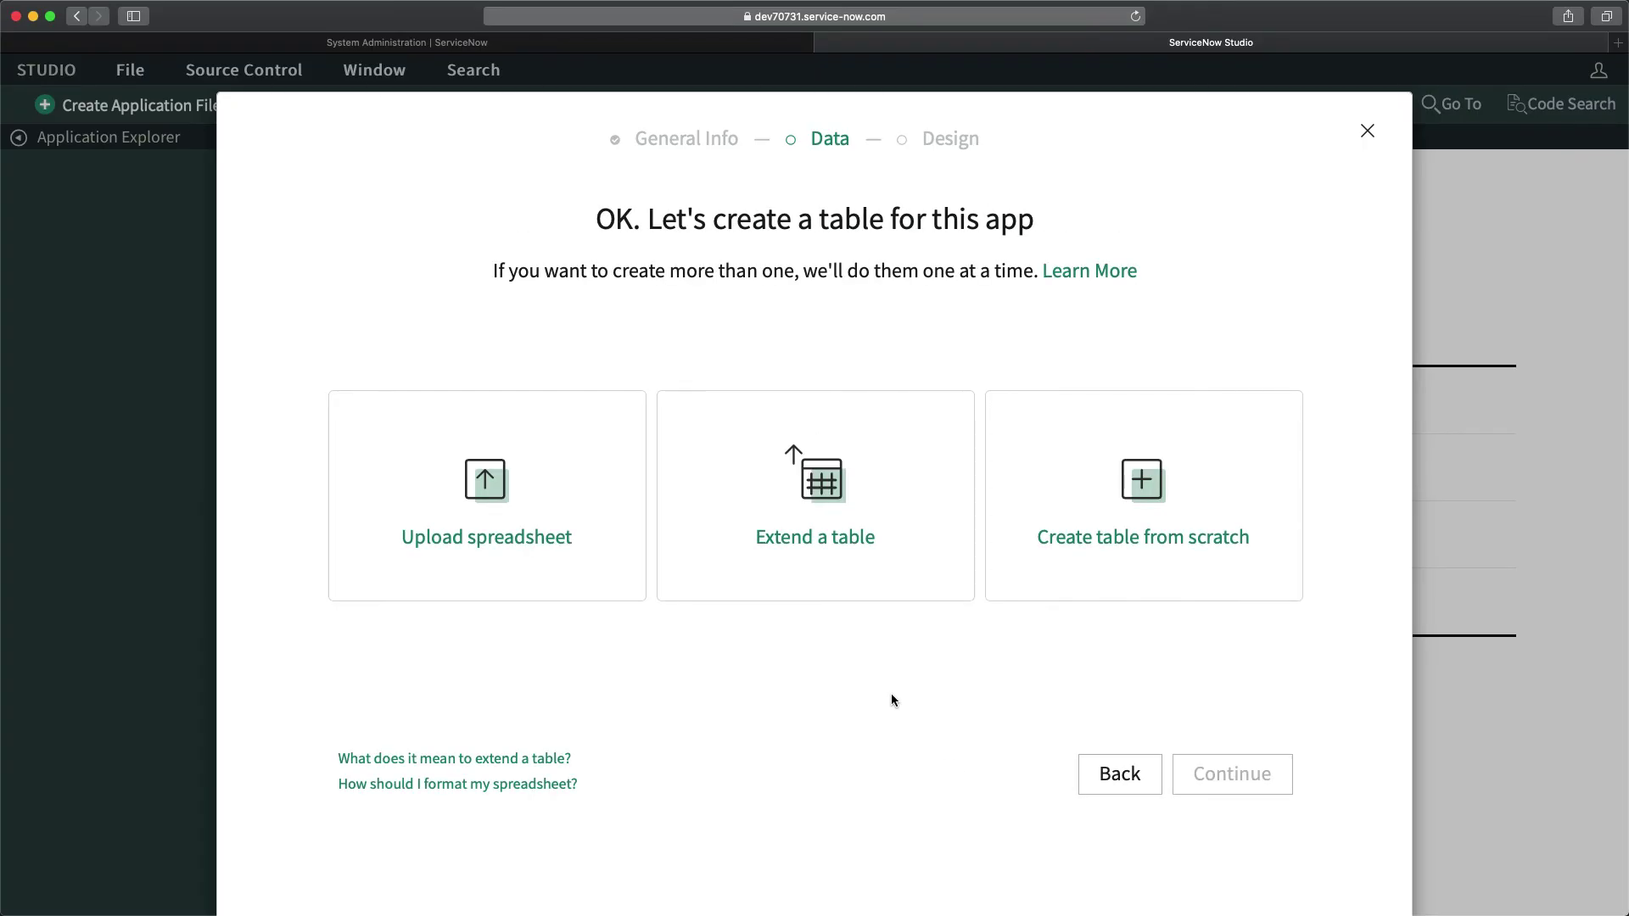
left_click(1143, 509)
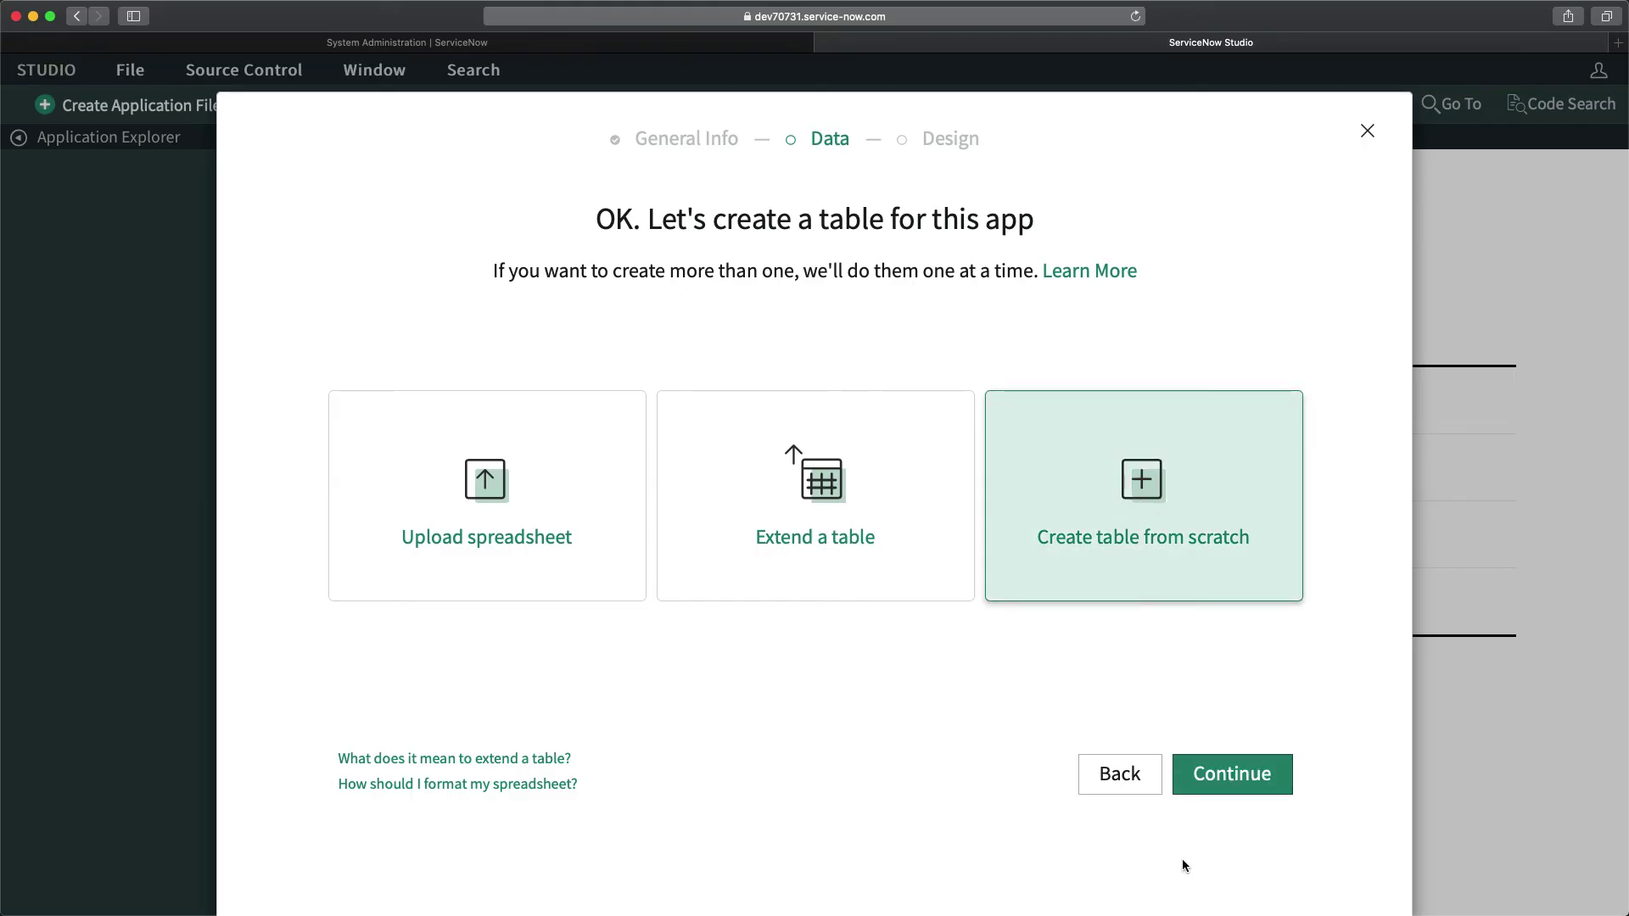
left_click(1236, 776)
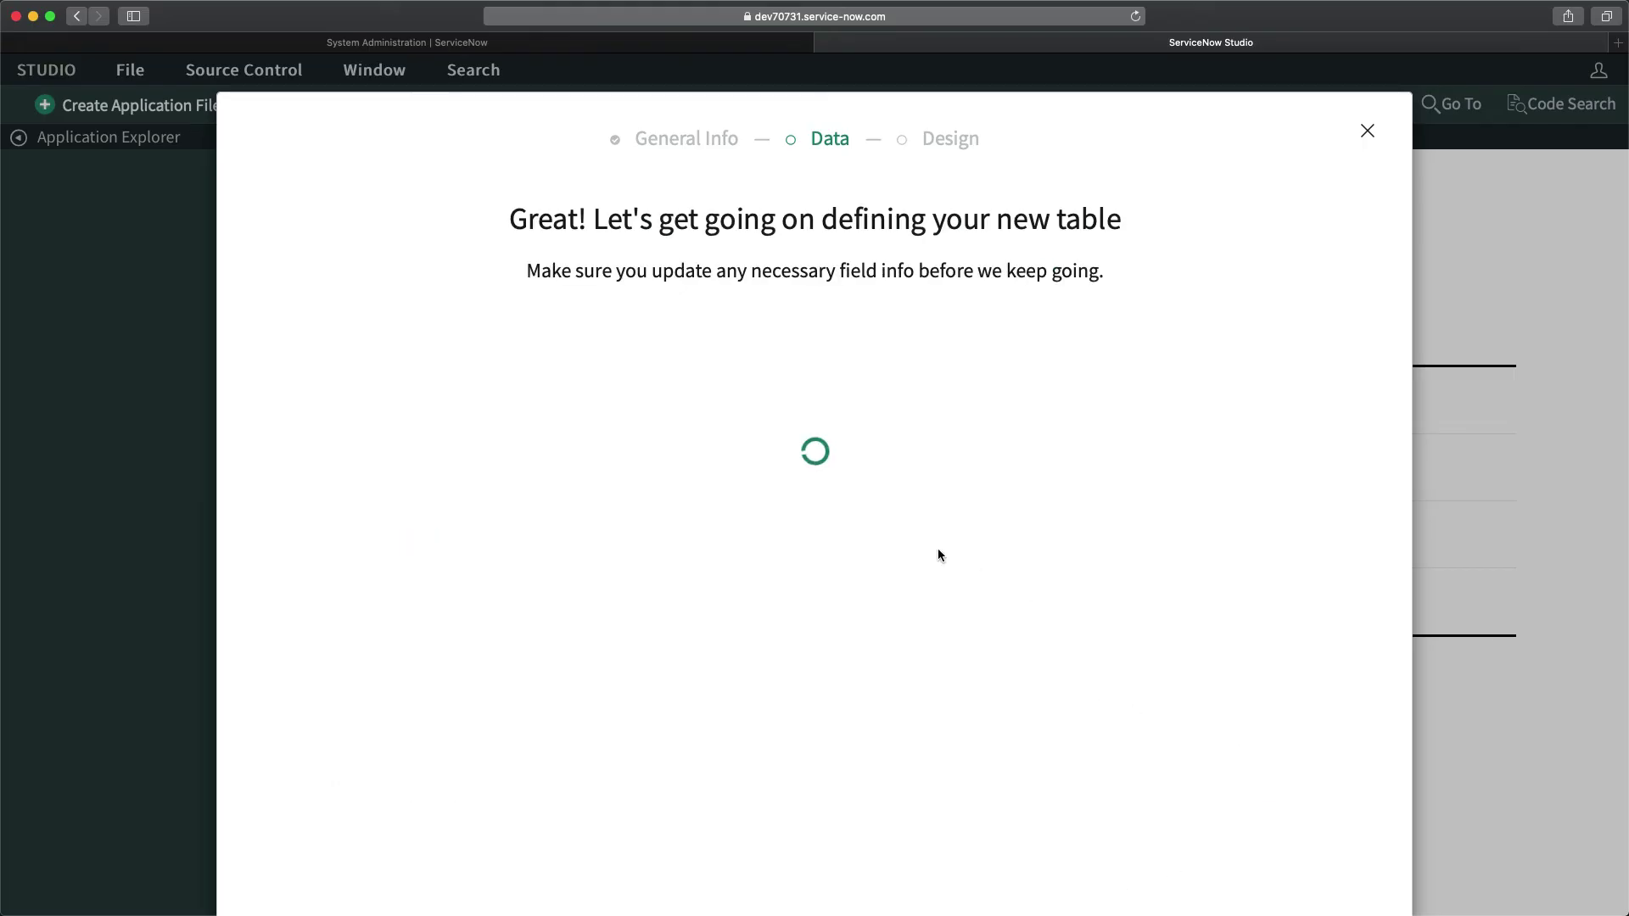
Step: Add a field labelled Leave Type to the new table and set its field type to Choice
left_click(842, 342)
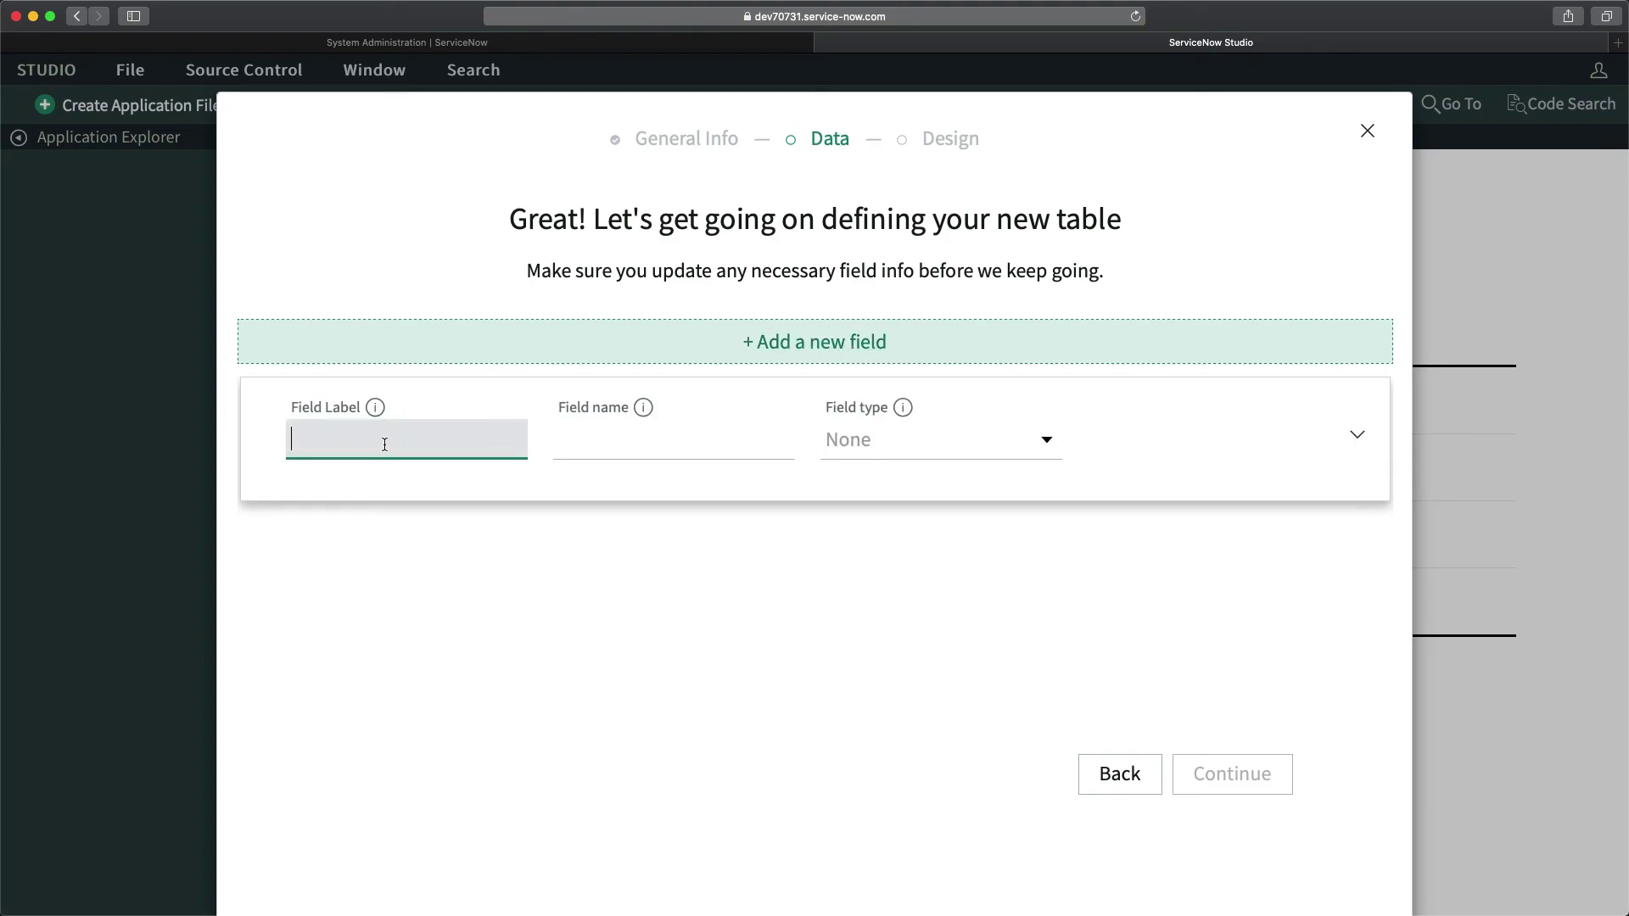
type("Leave Ty")
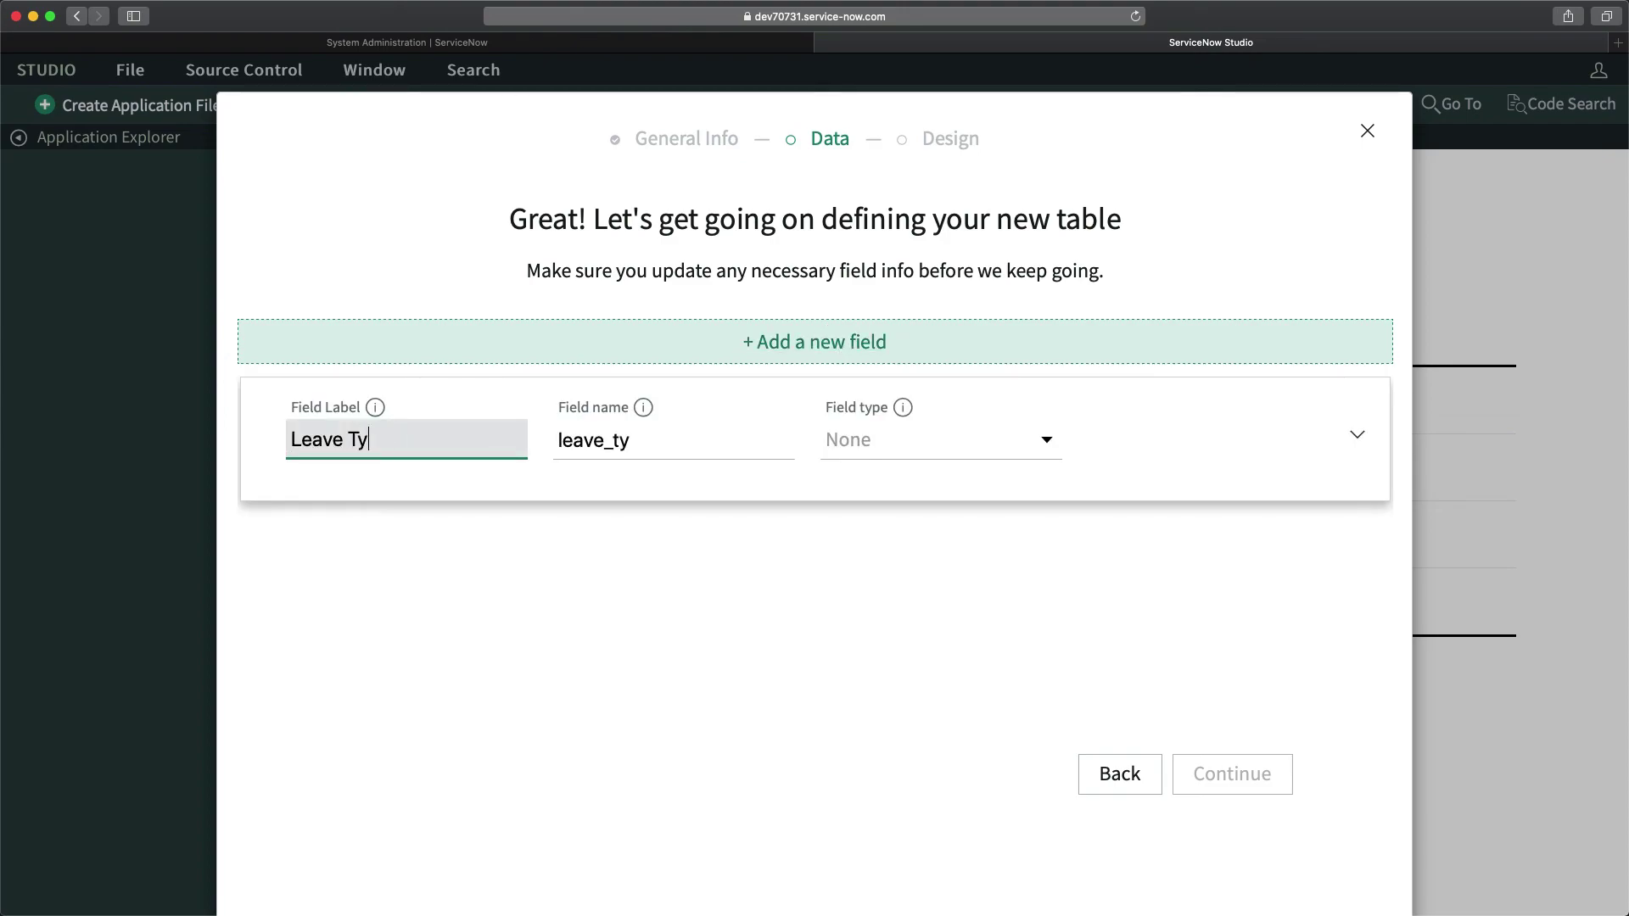
type("pe")
left_click(865, 440)
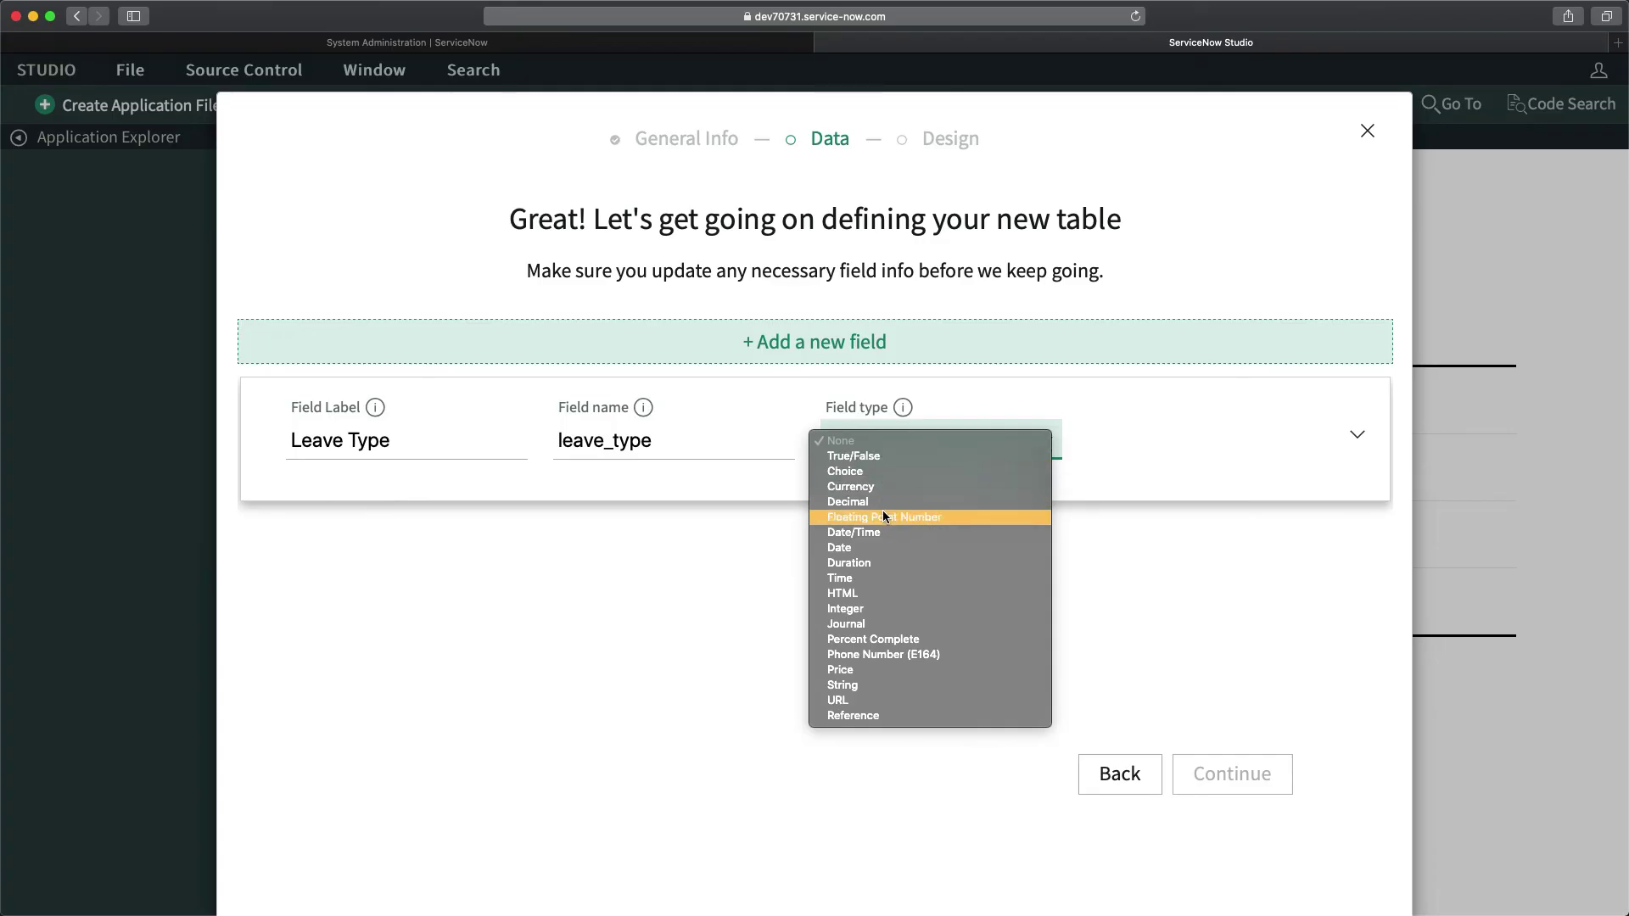
left_click(865, 685)
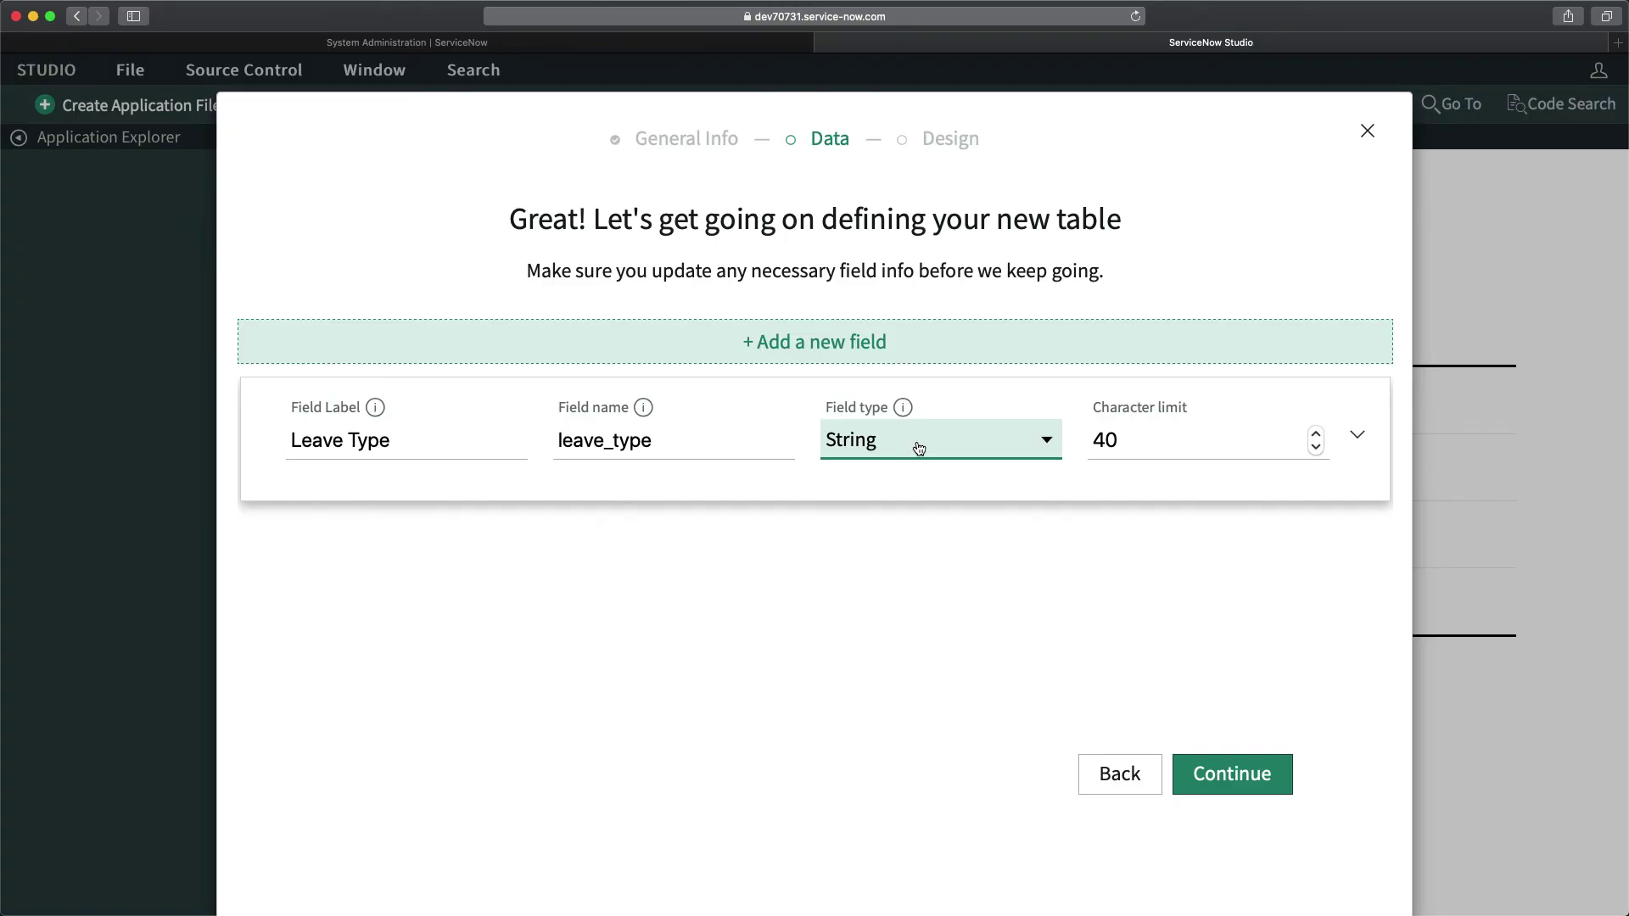
left_click(875, 451)
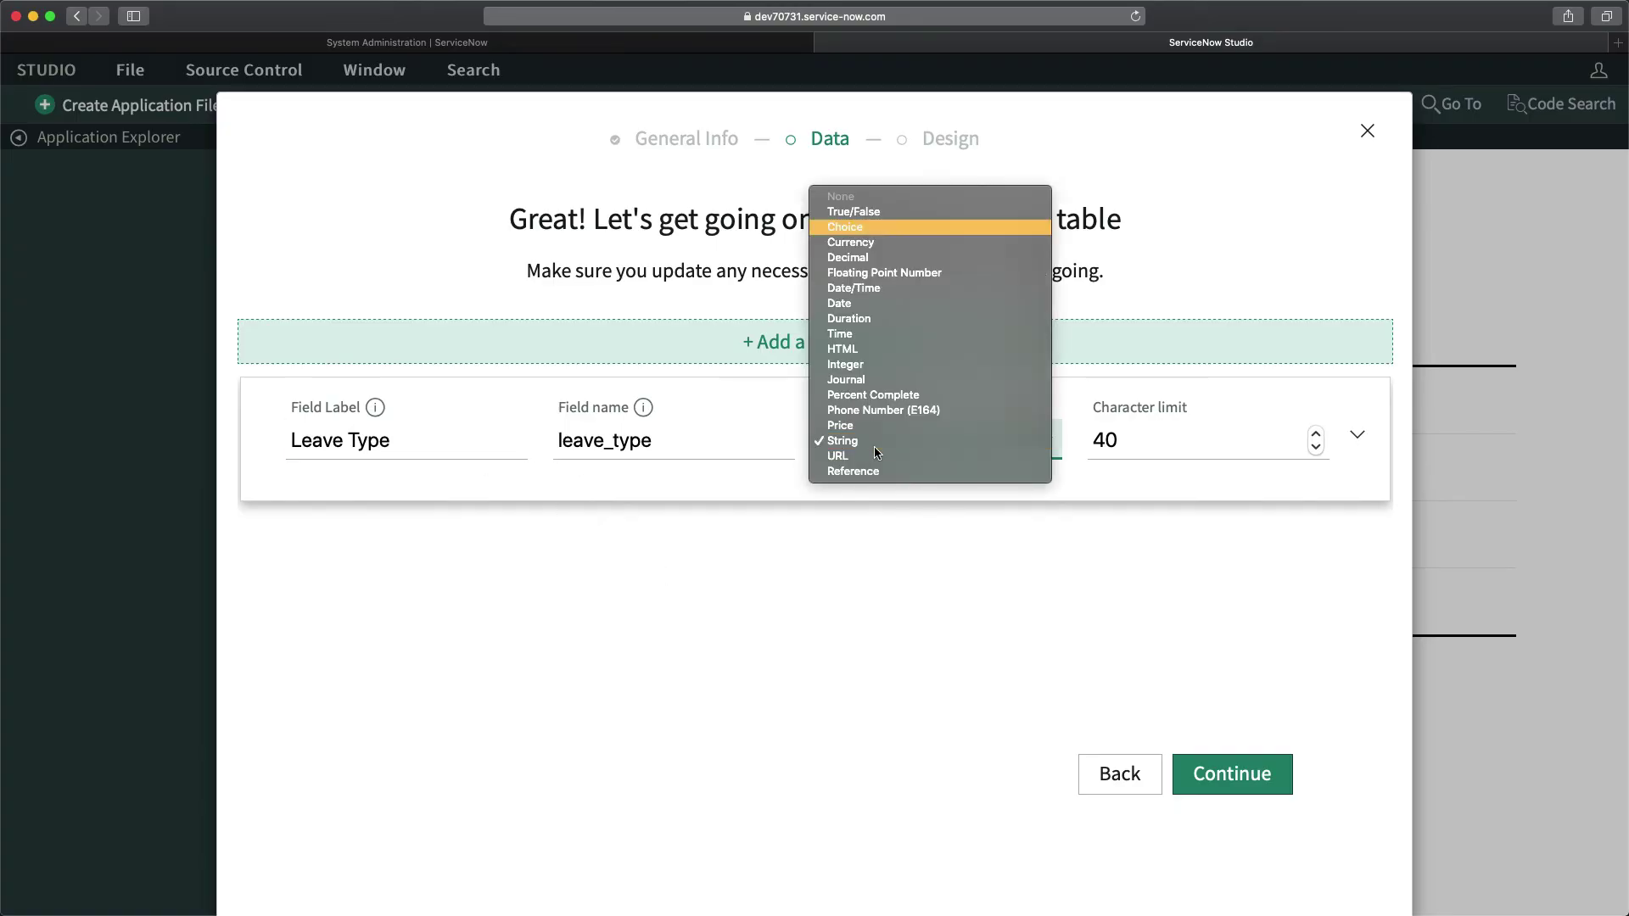
left_click(848, 227)
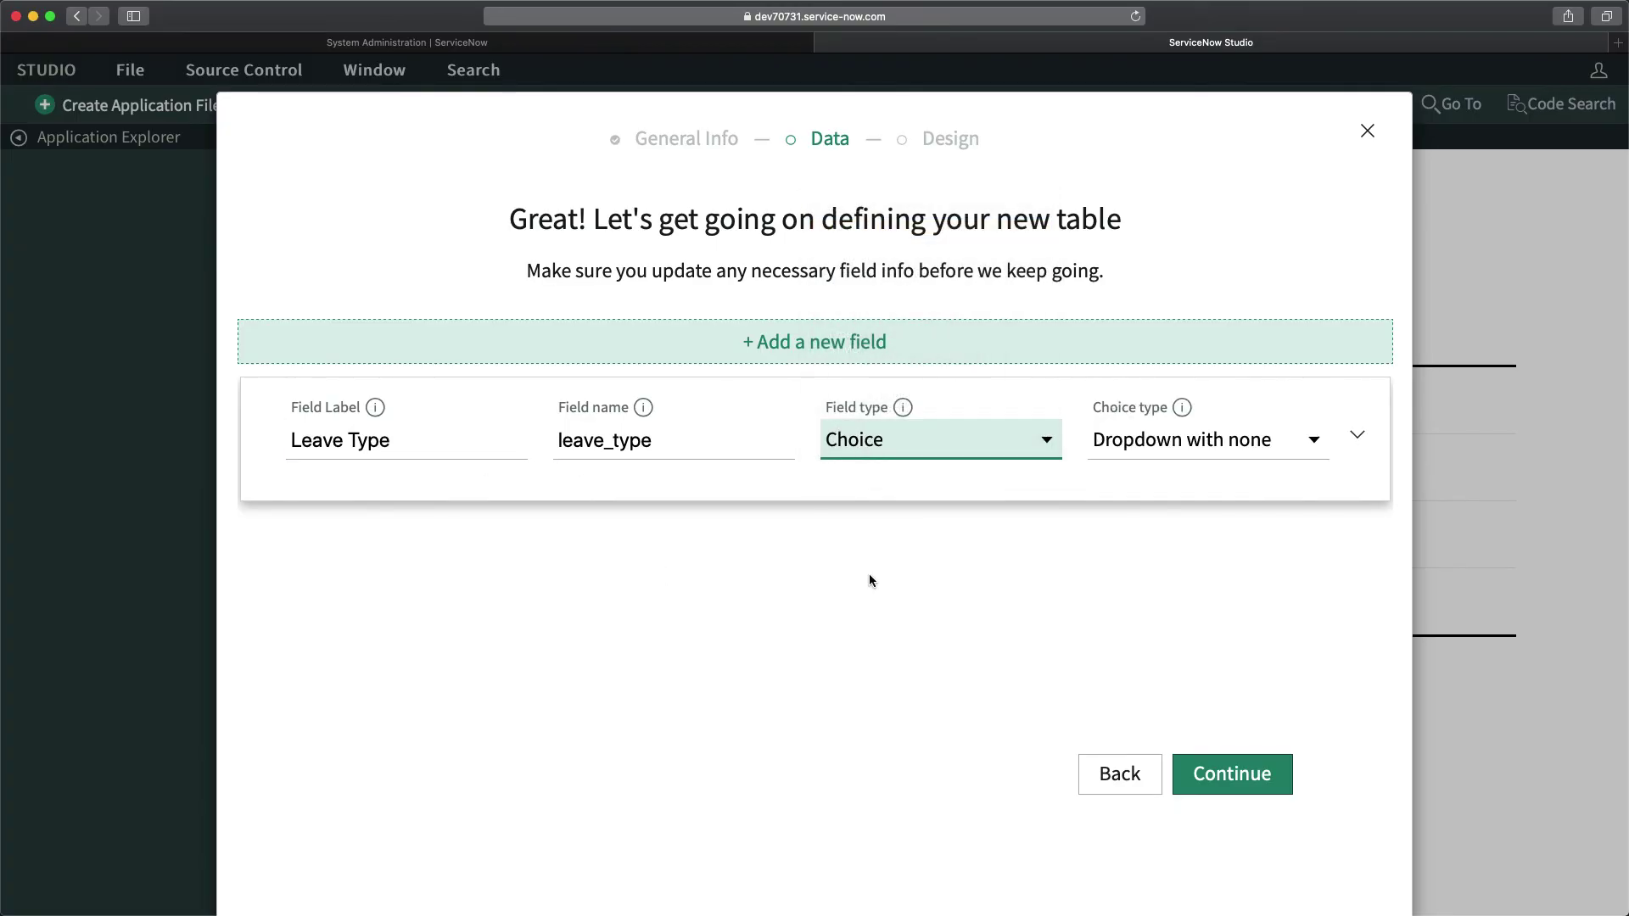
Step: Set the Leave Type field's choice type to Dropdown with none and proceed to the table's properties and permissions
left_click(1255, 440)
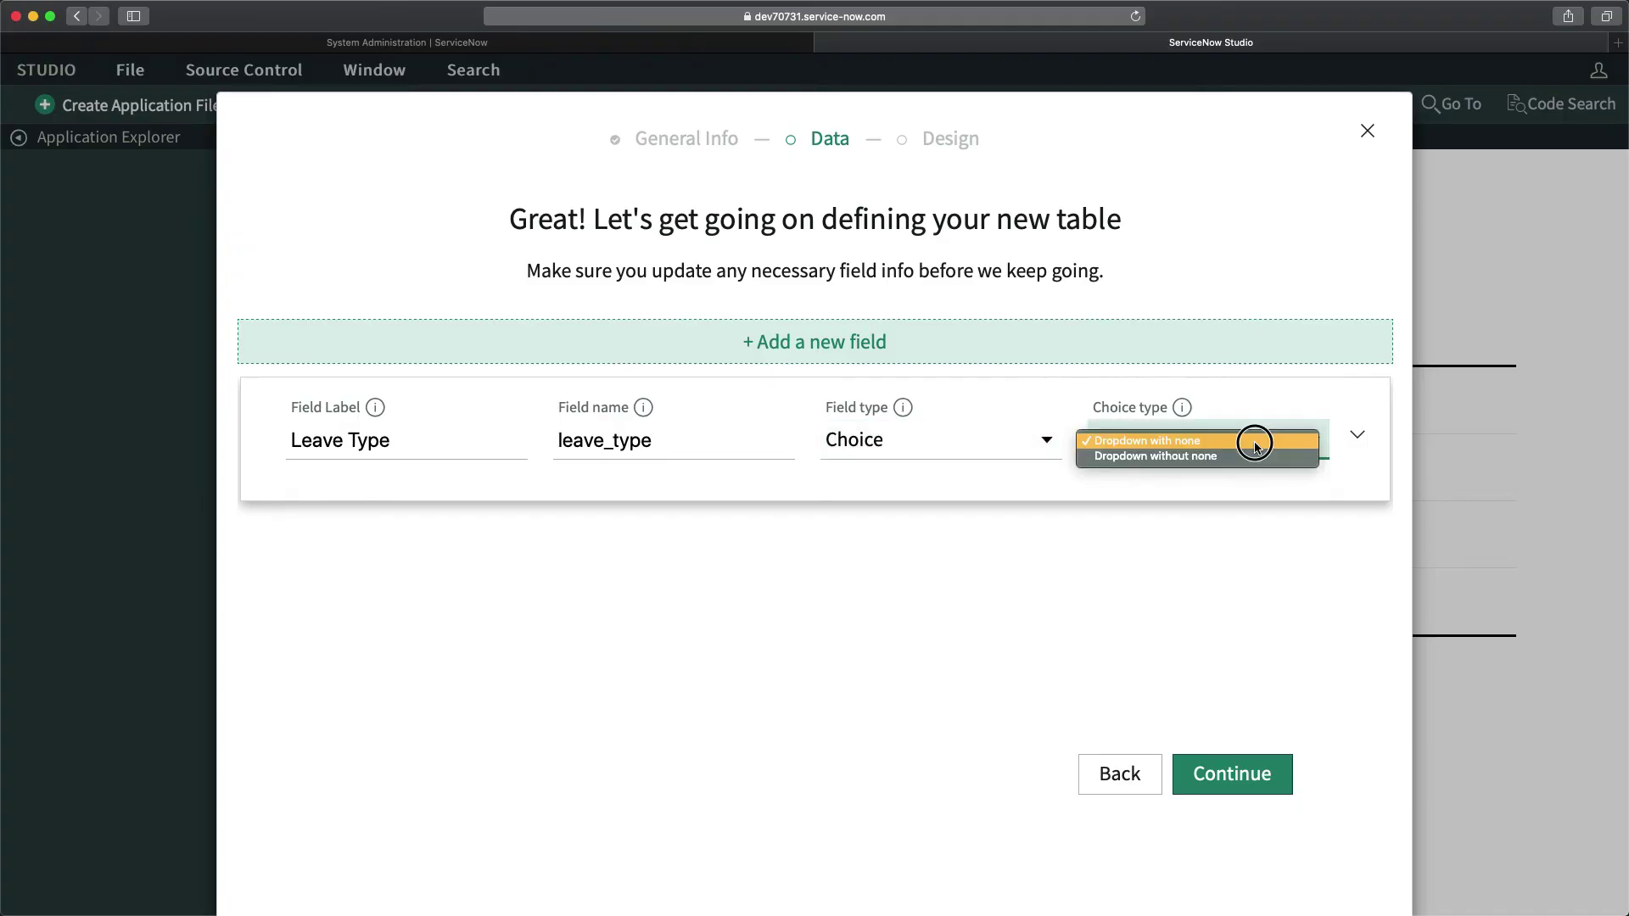
left_click(1182, 457)
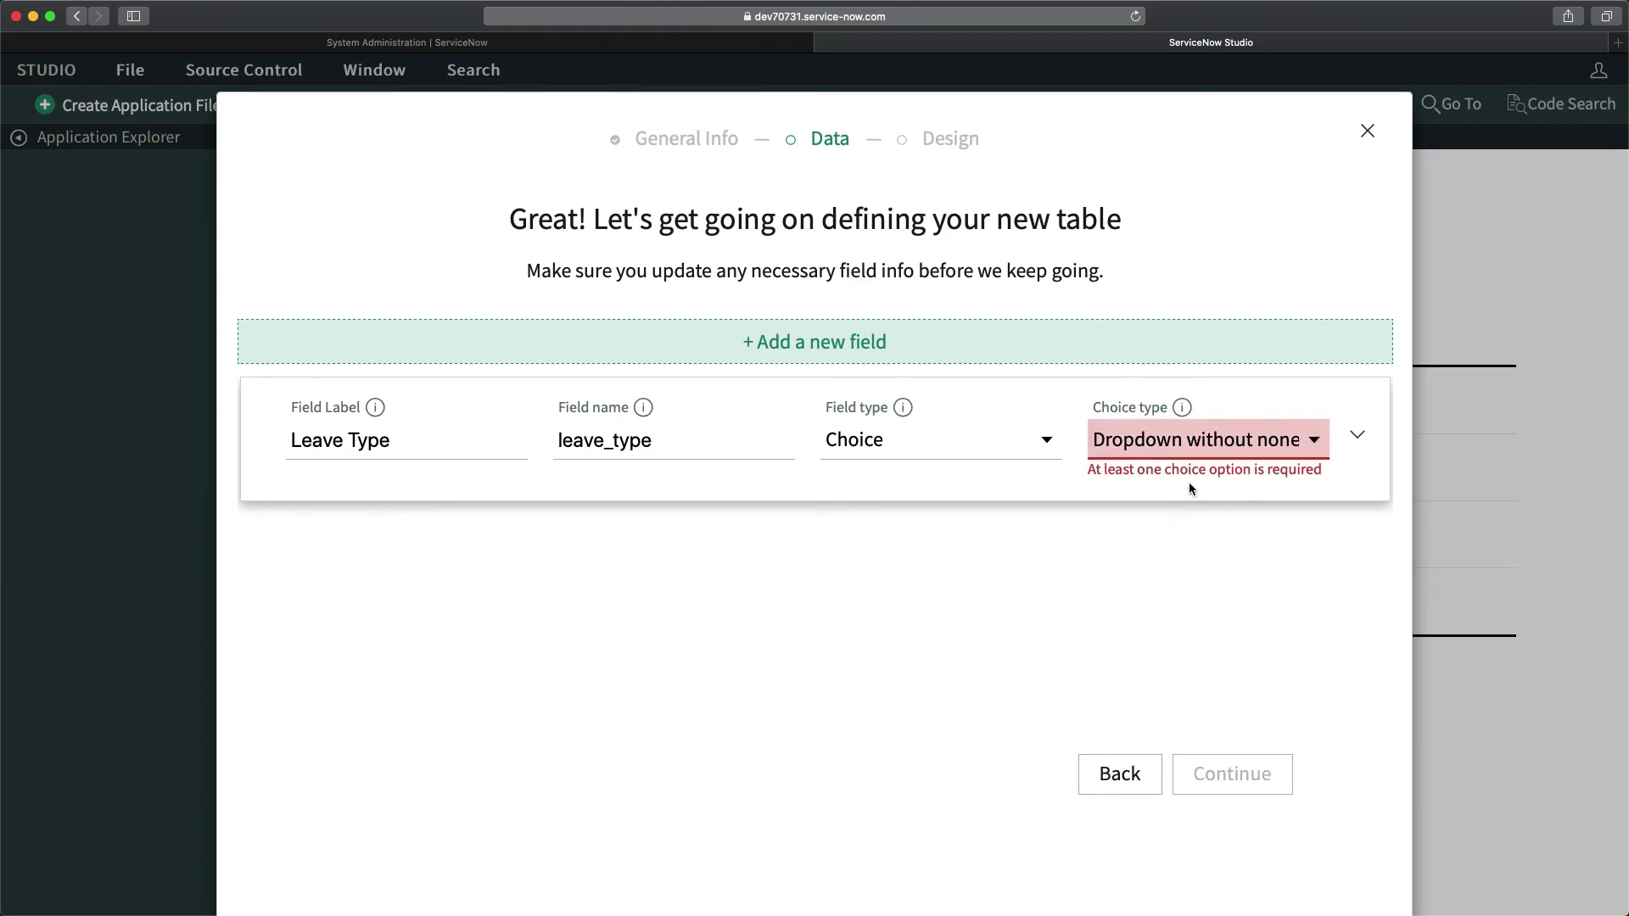
left_click(1251, 444)
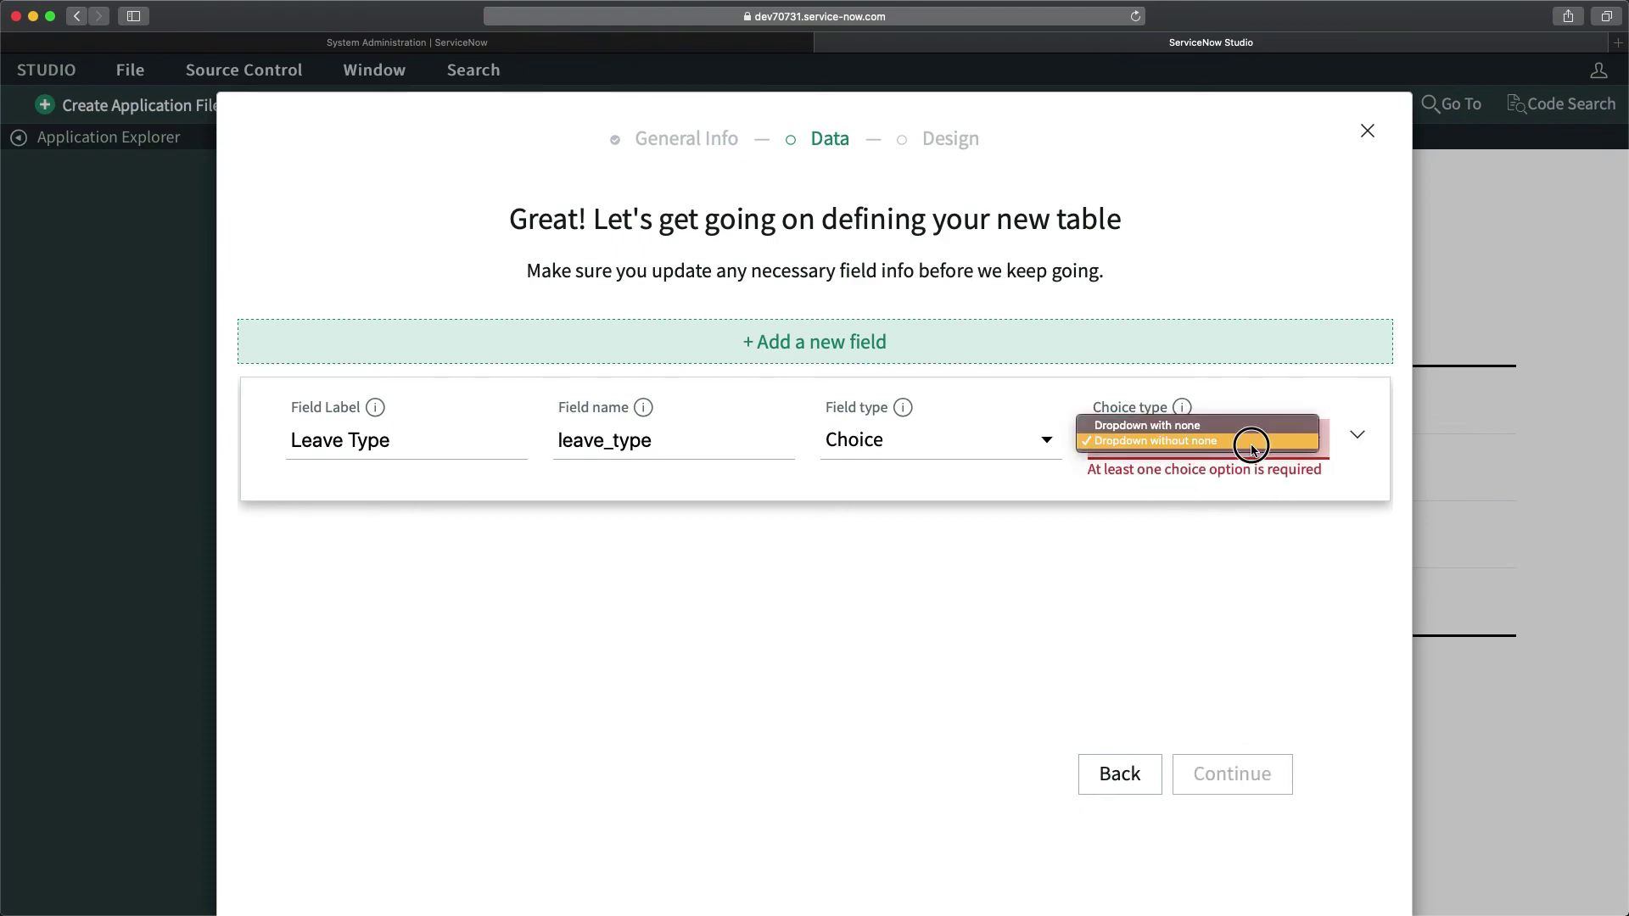
left_click(1185, 426)
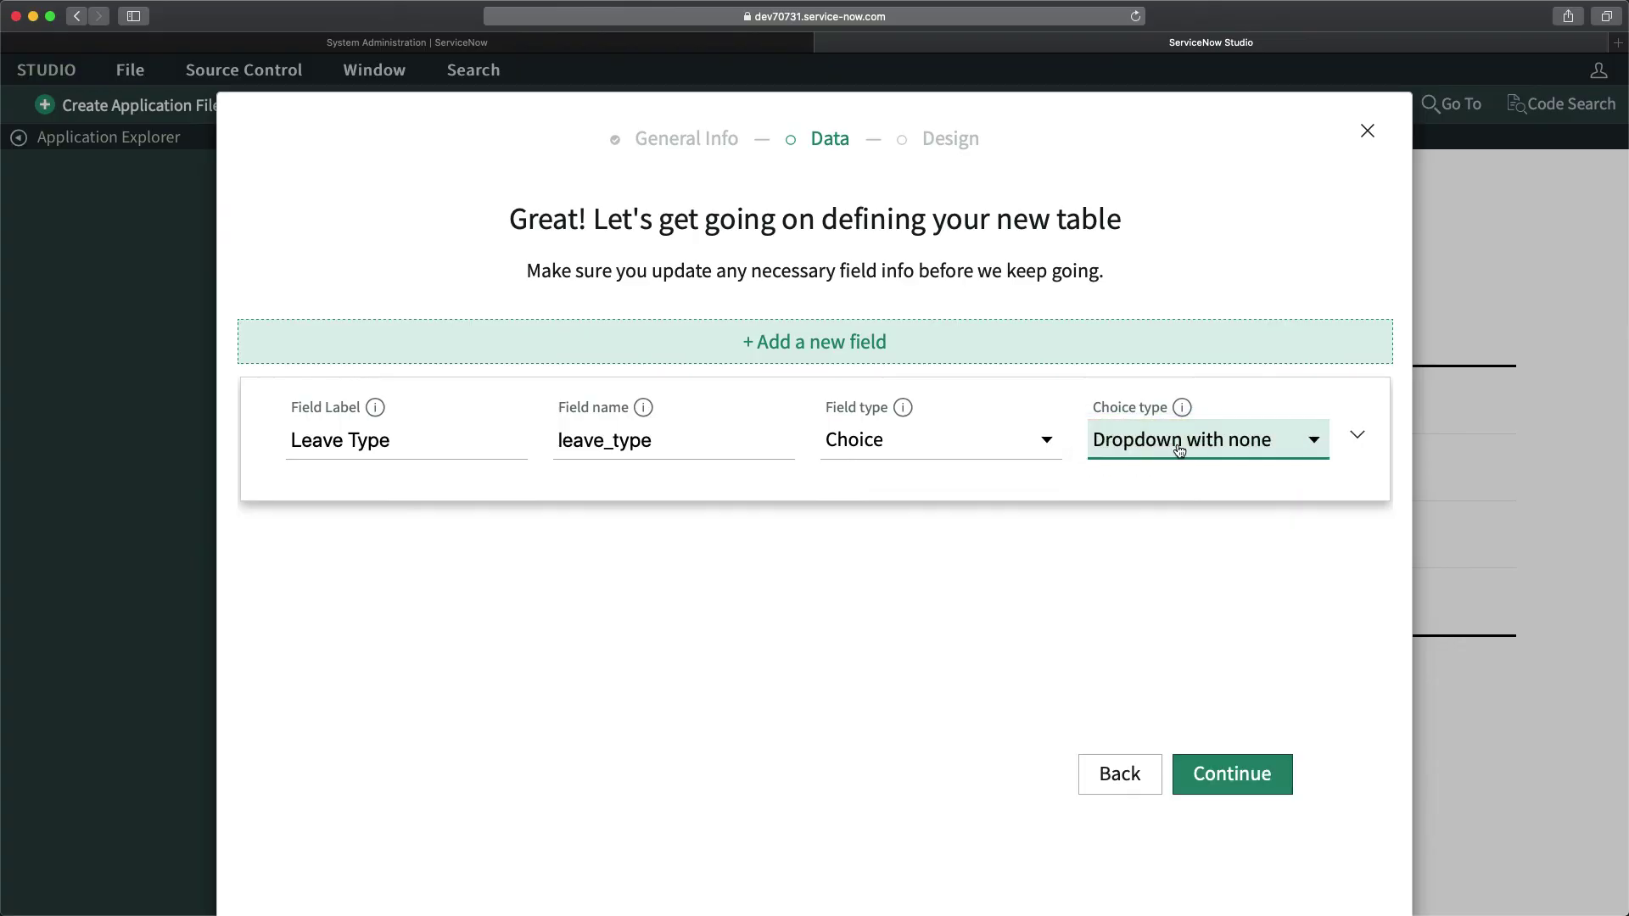
left_click(1235, 773)
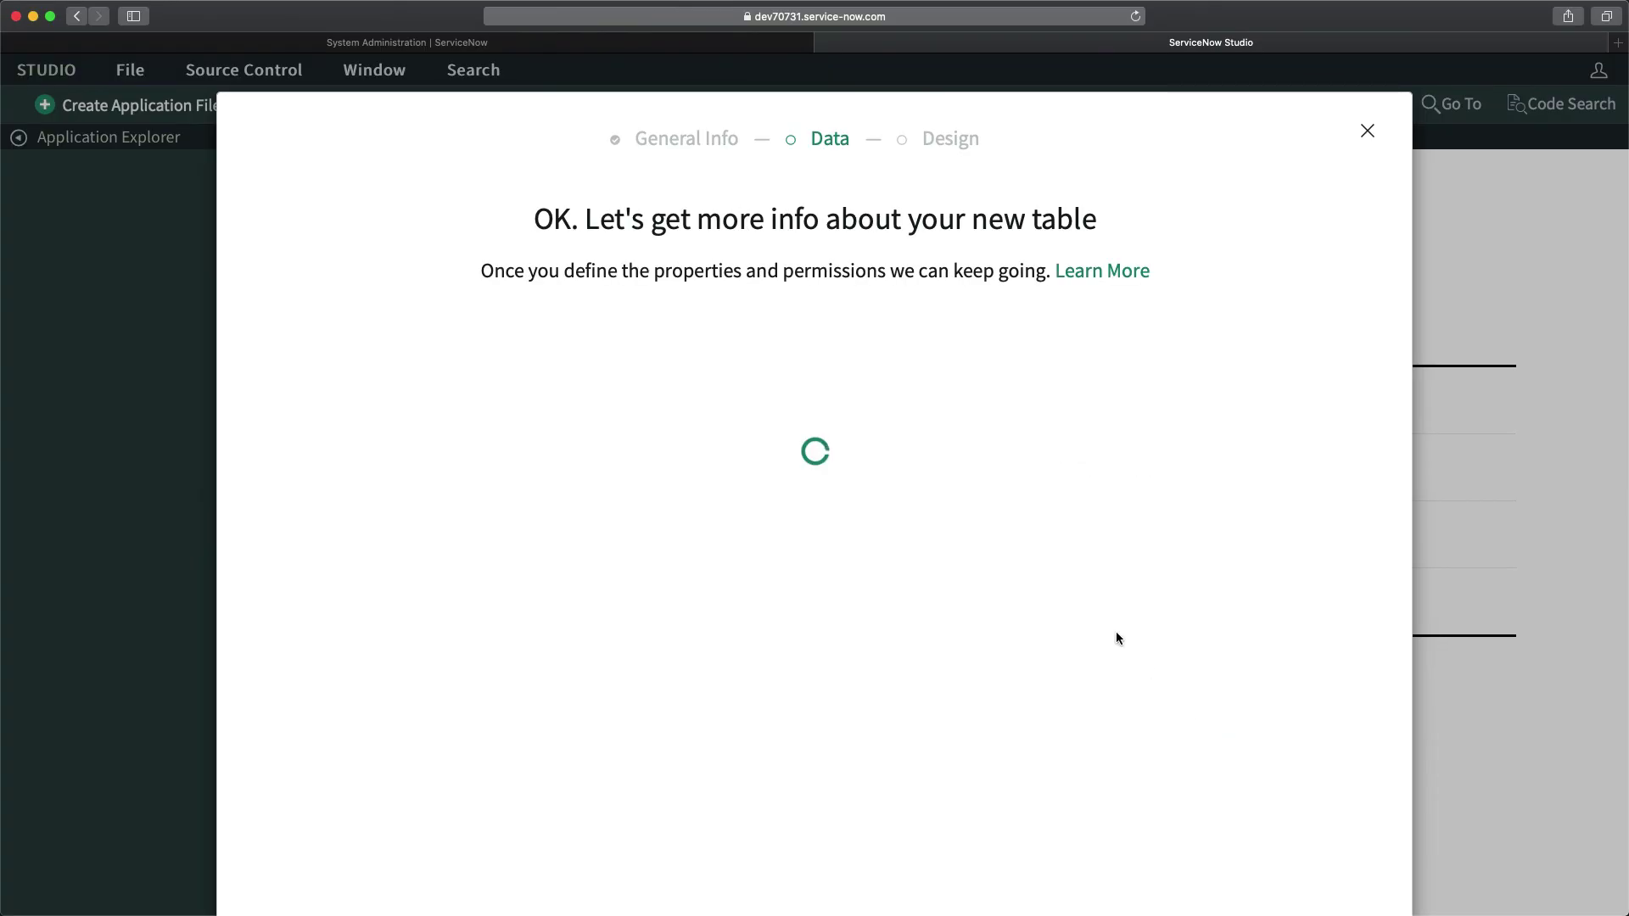
Step: Label the new table Leave Request in its table properties
left_click(502, 404)
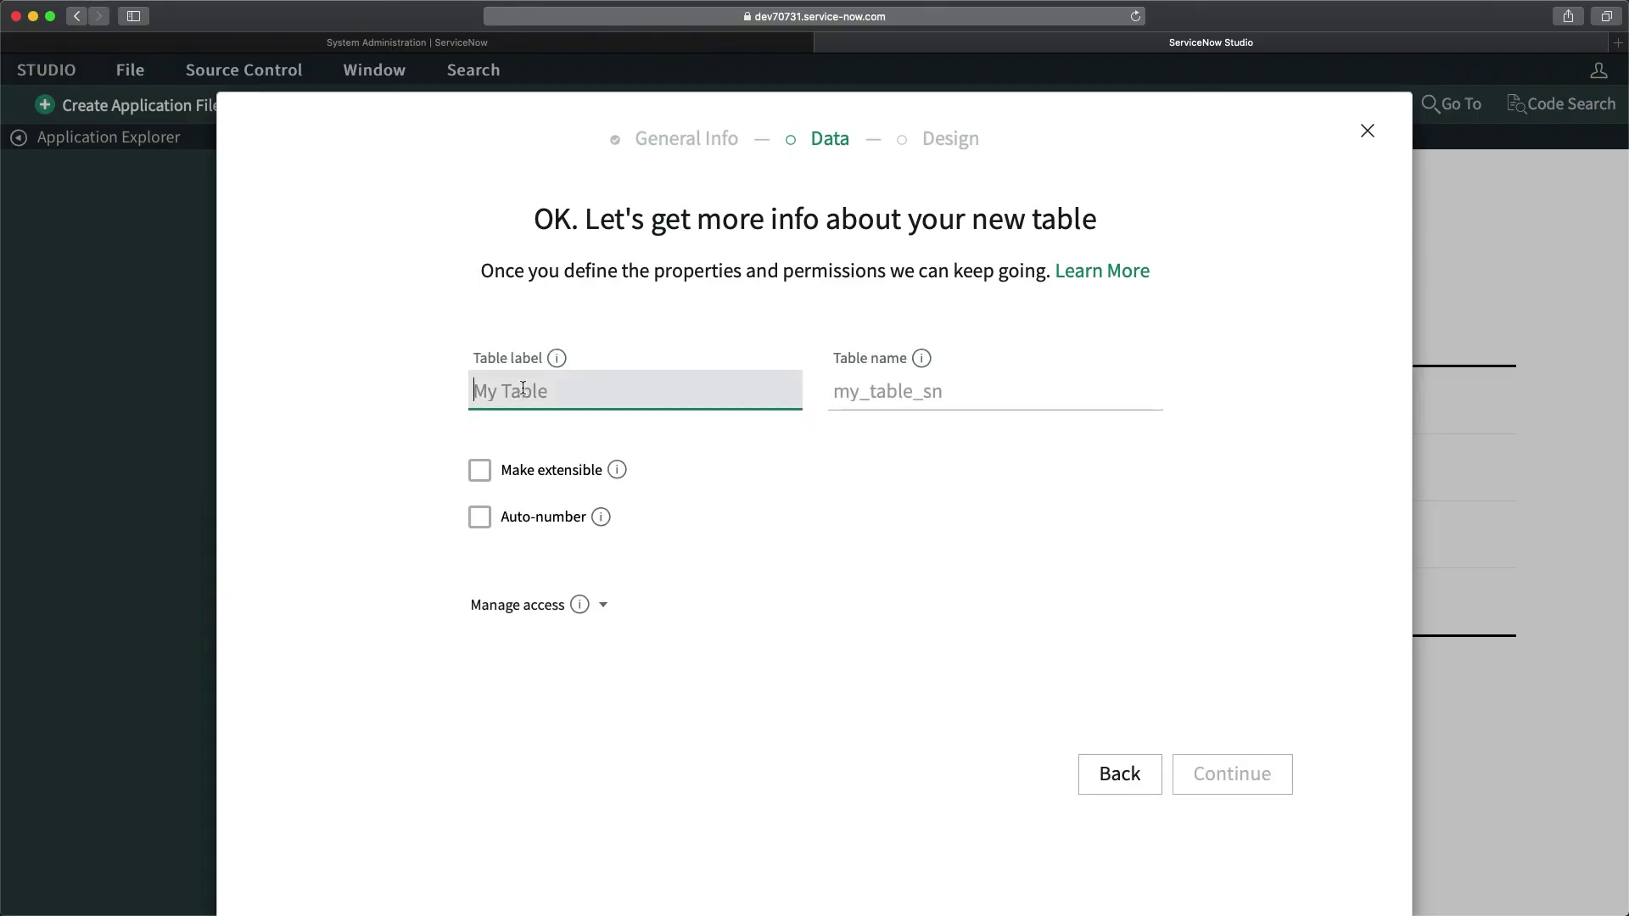
type("L")
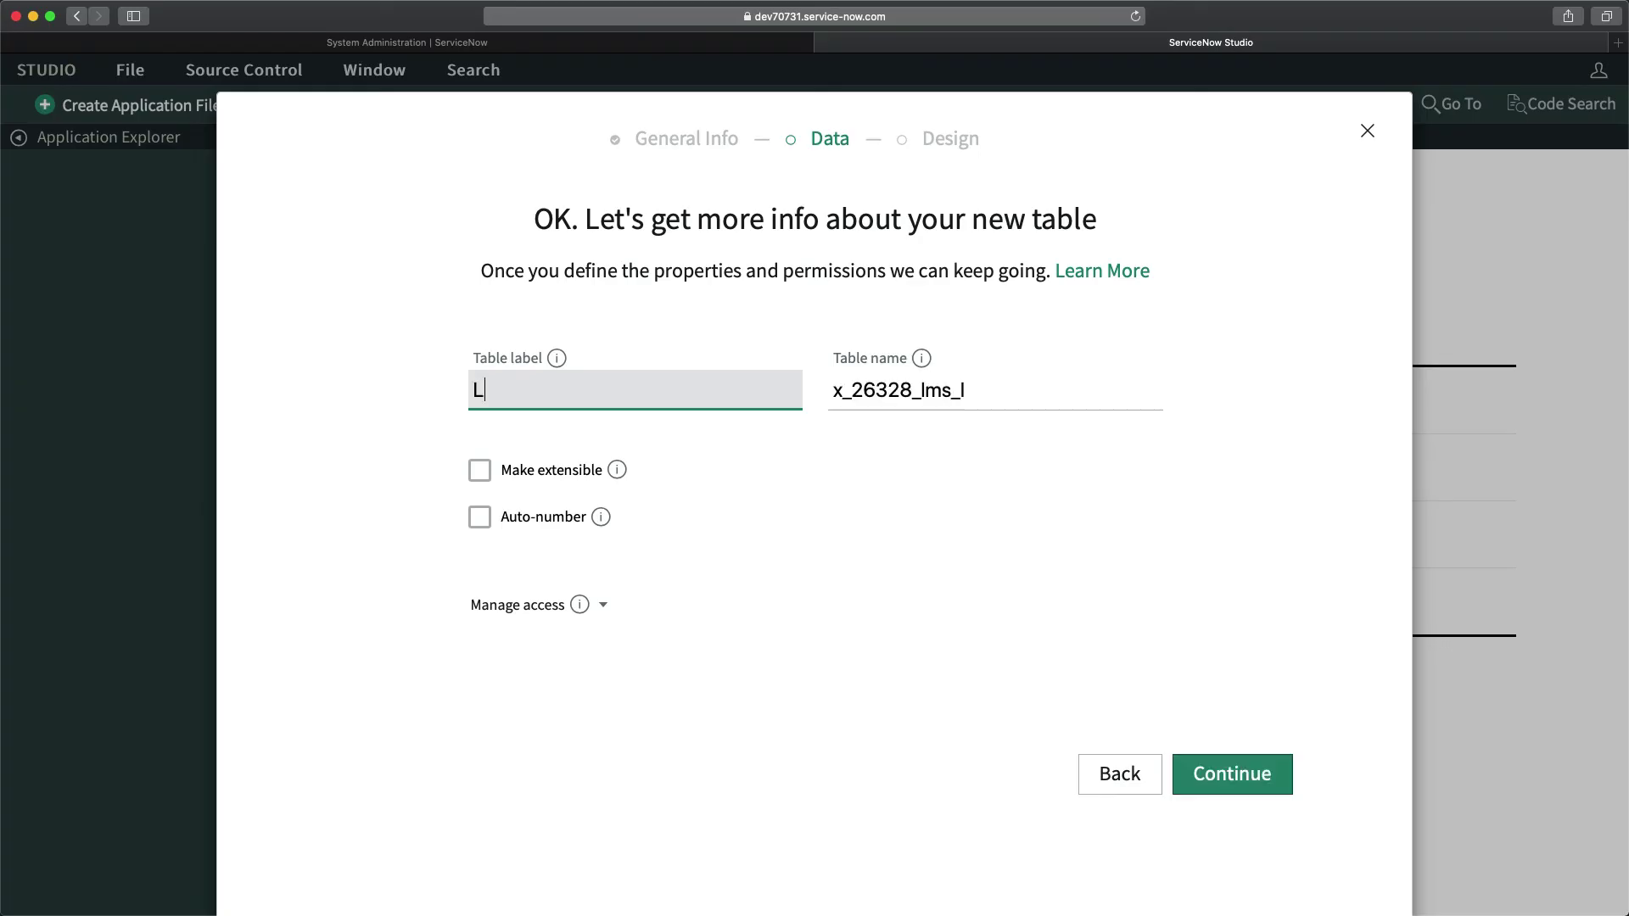
type("eave Request")
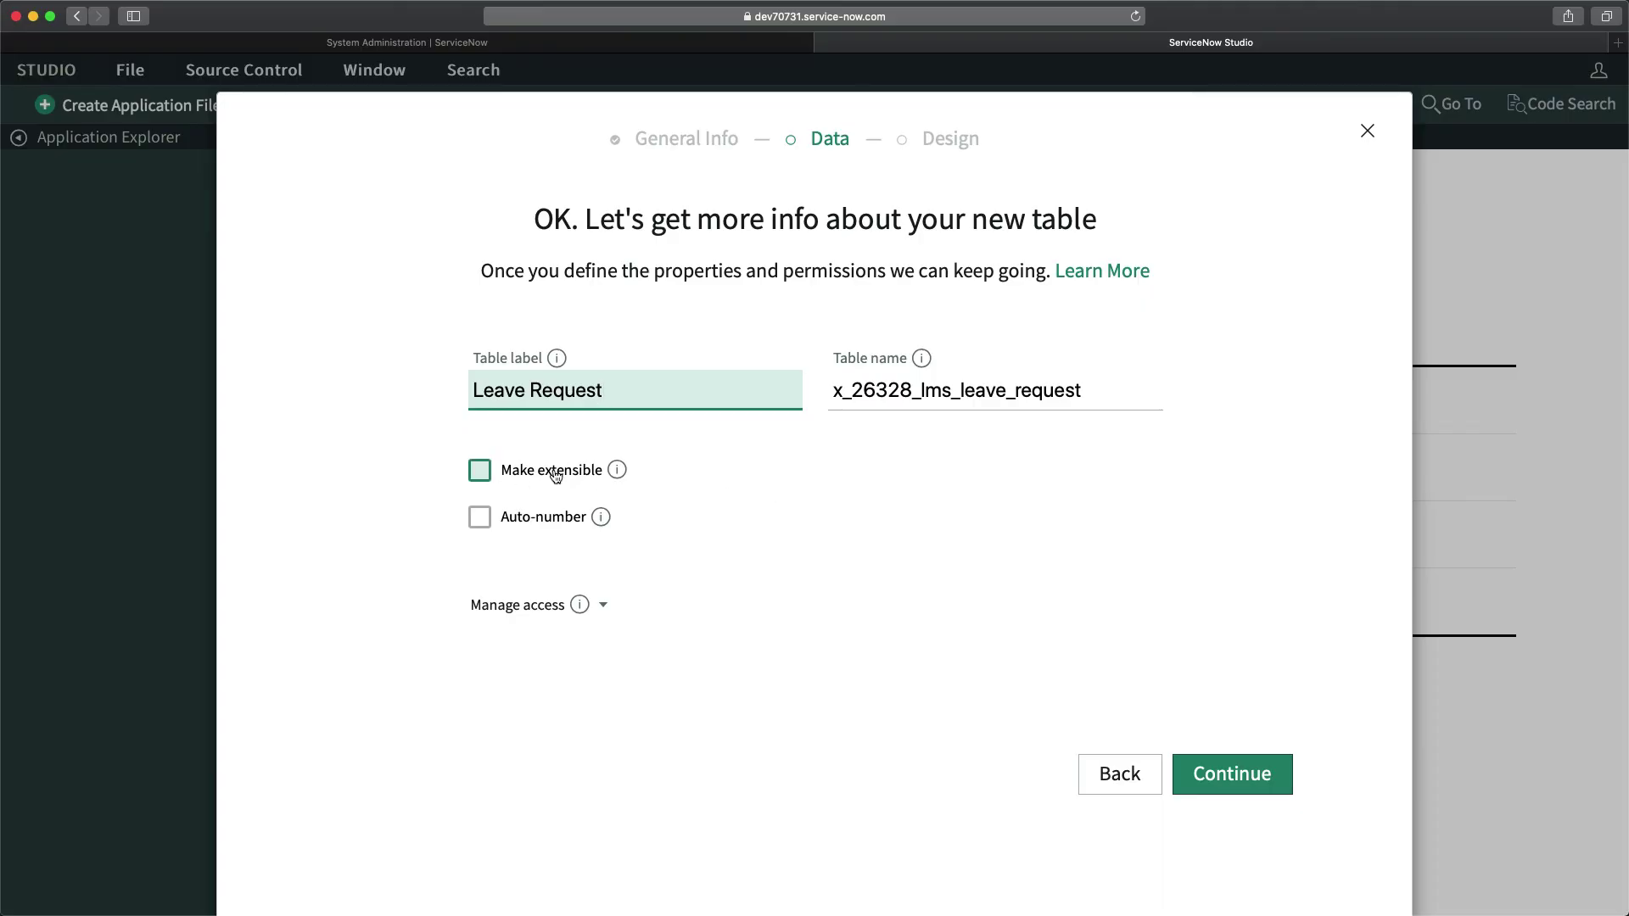
Step: Enable auto-numbering for the Leave Request table with the prefix LEAVEREQ and create the table
left_click(480, 520)
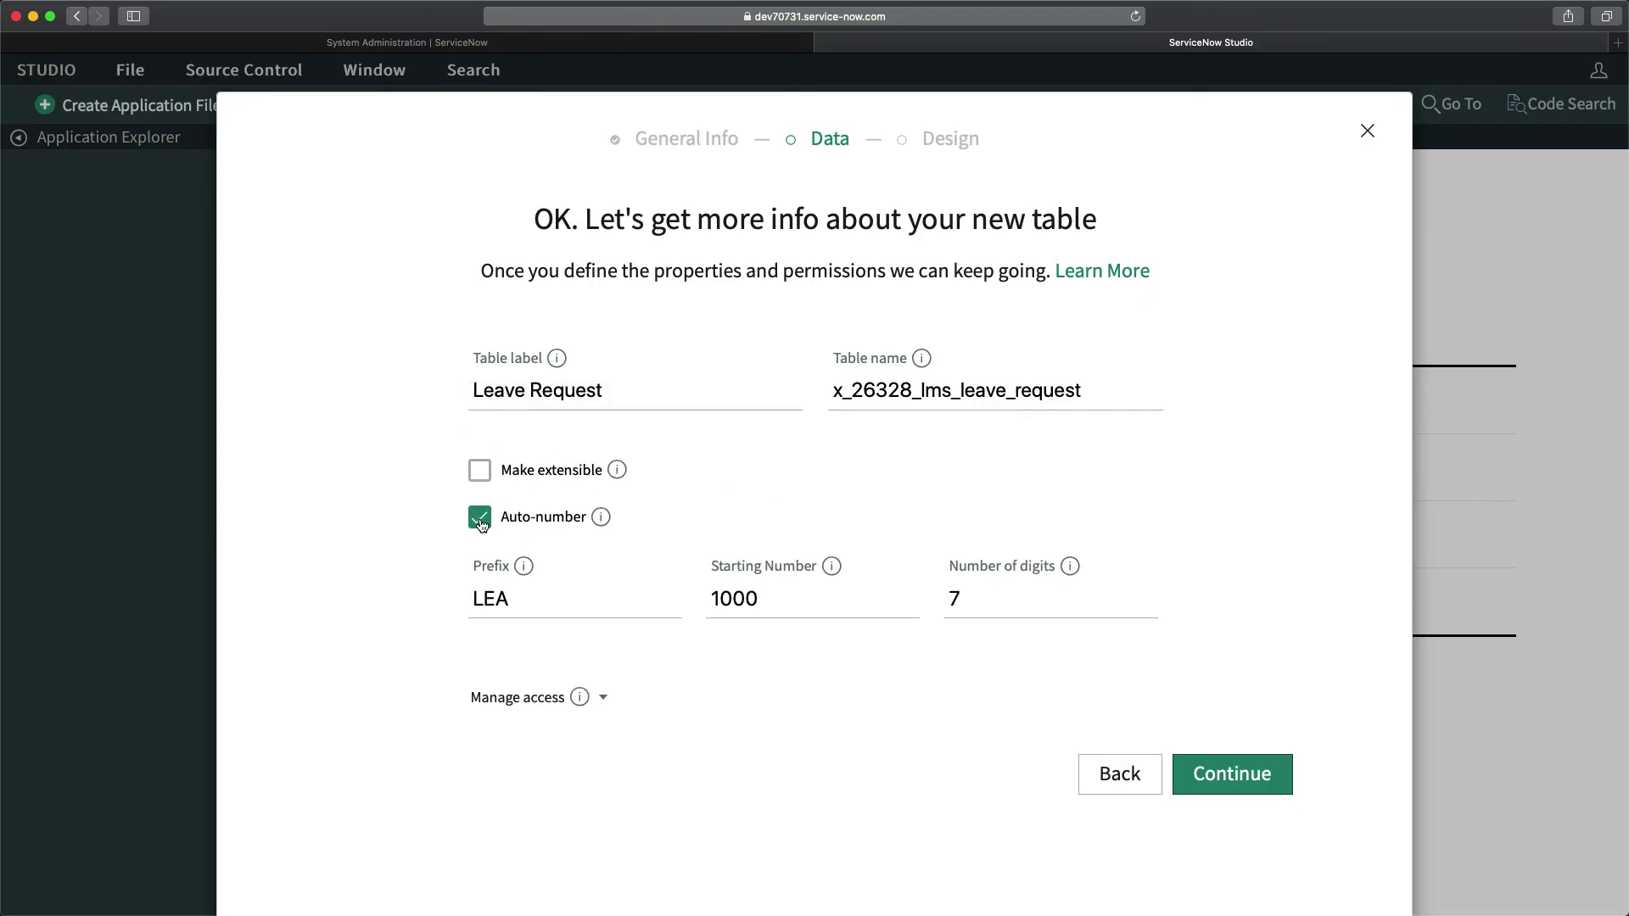
left_click(533, 603)
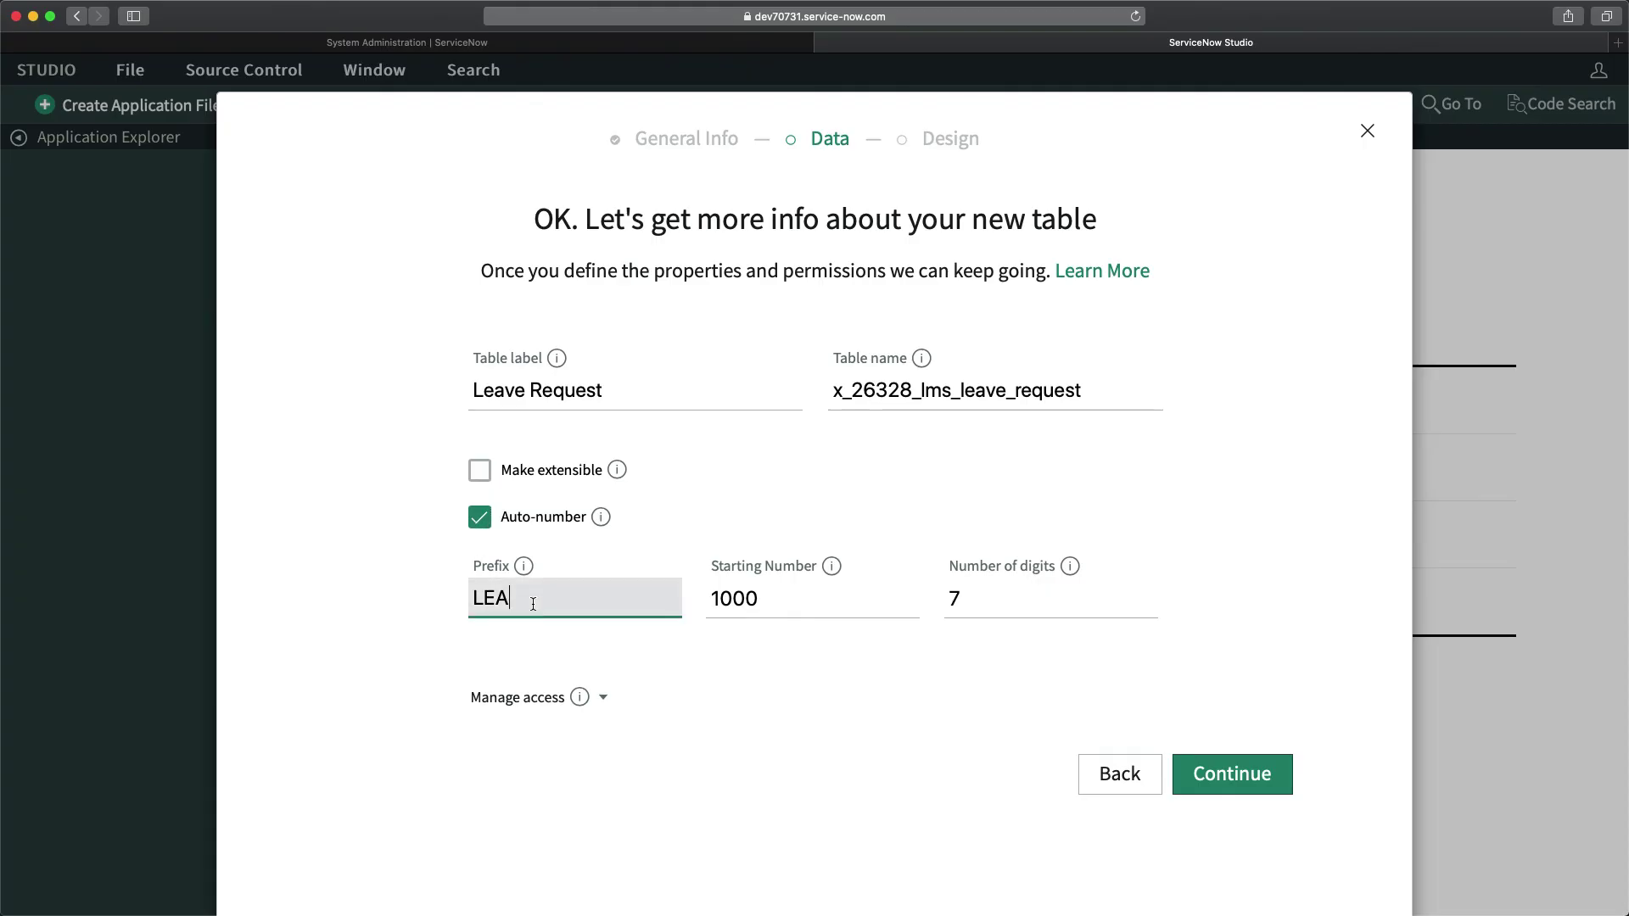
type("VEREQ")
left_click(966, 597)
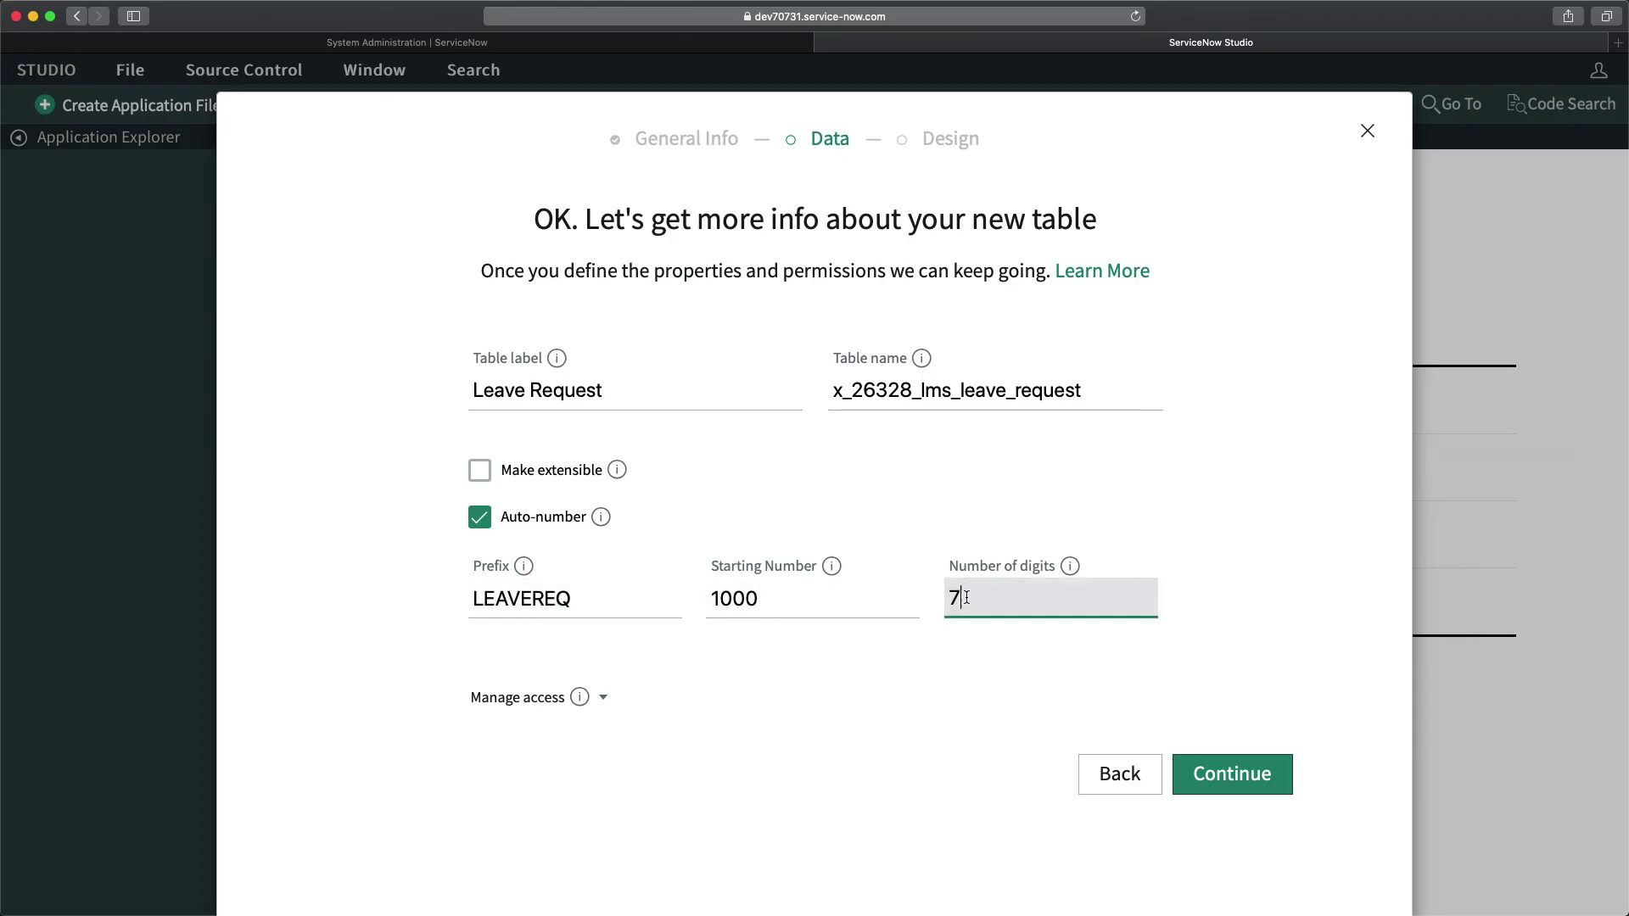
left_click(1243, 778)
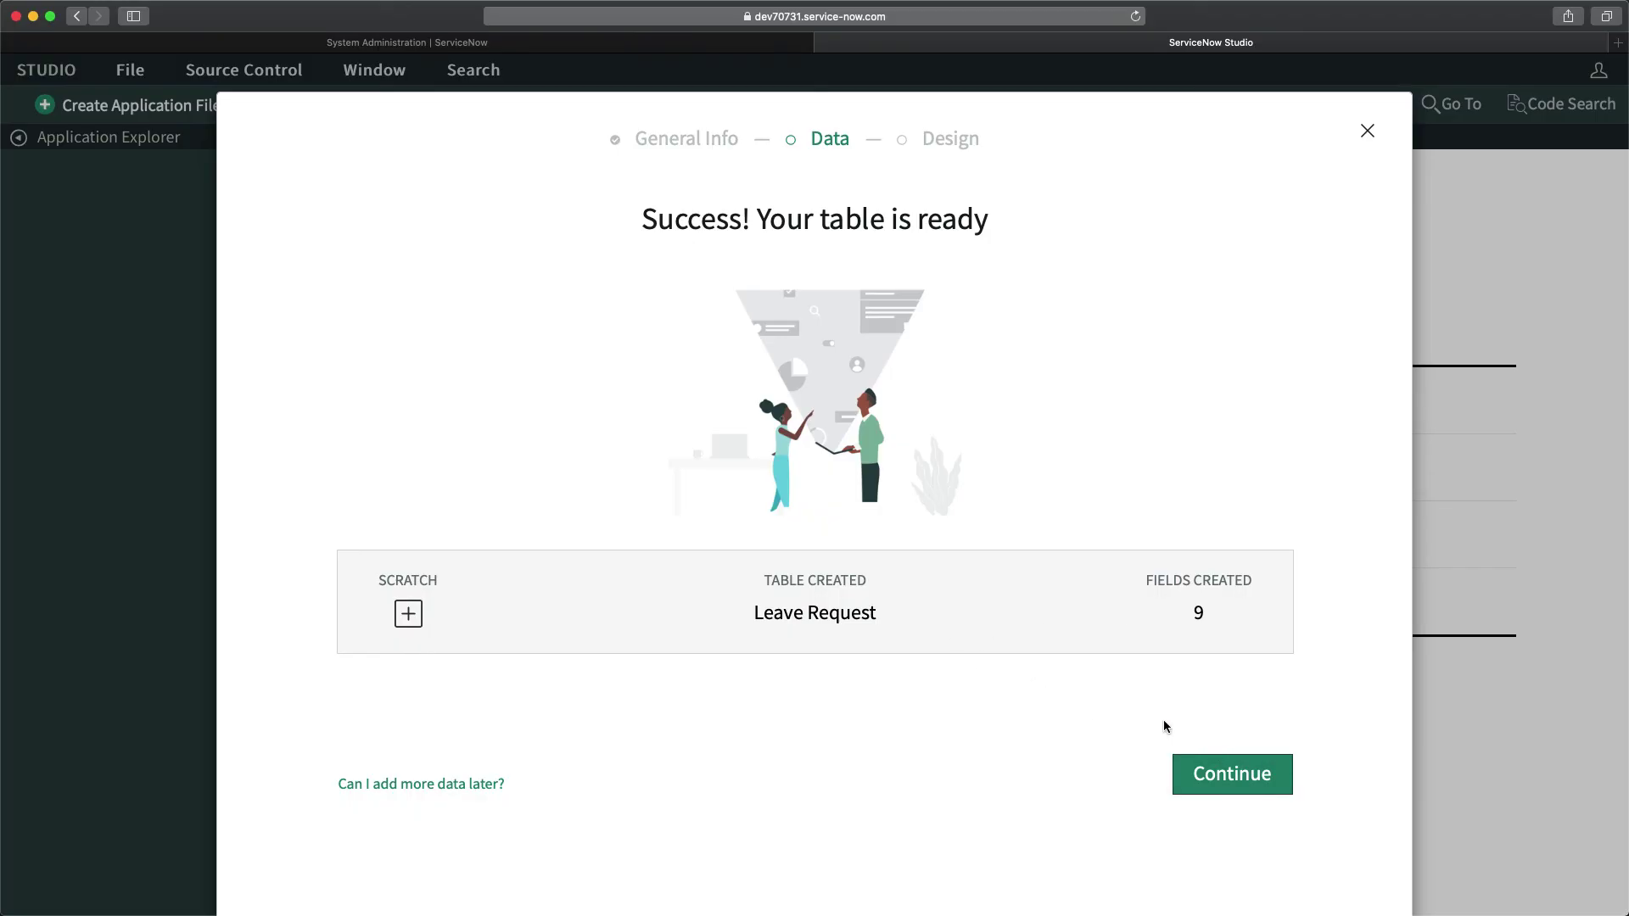
Step: Finish the data tables stage with only Leave Request and create the Classic app design, keeping its prefilled name, table and role
left_click(1239, 774)
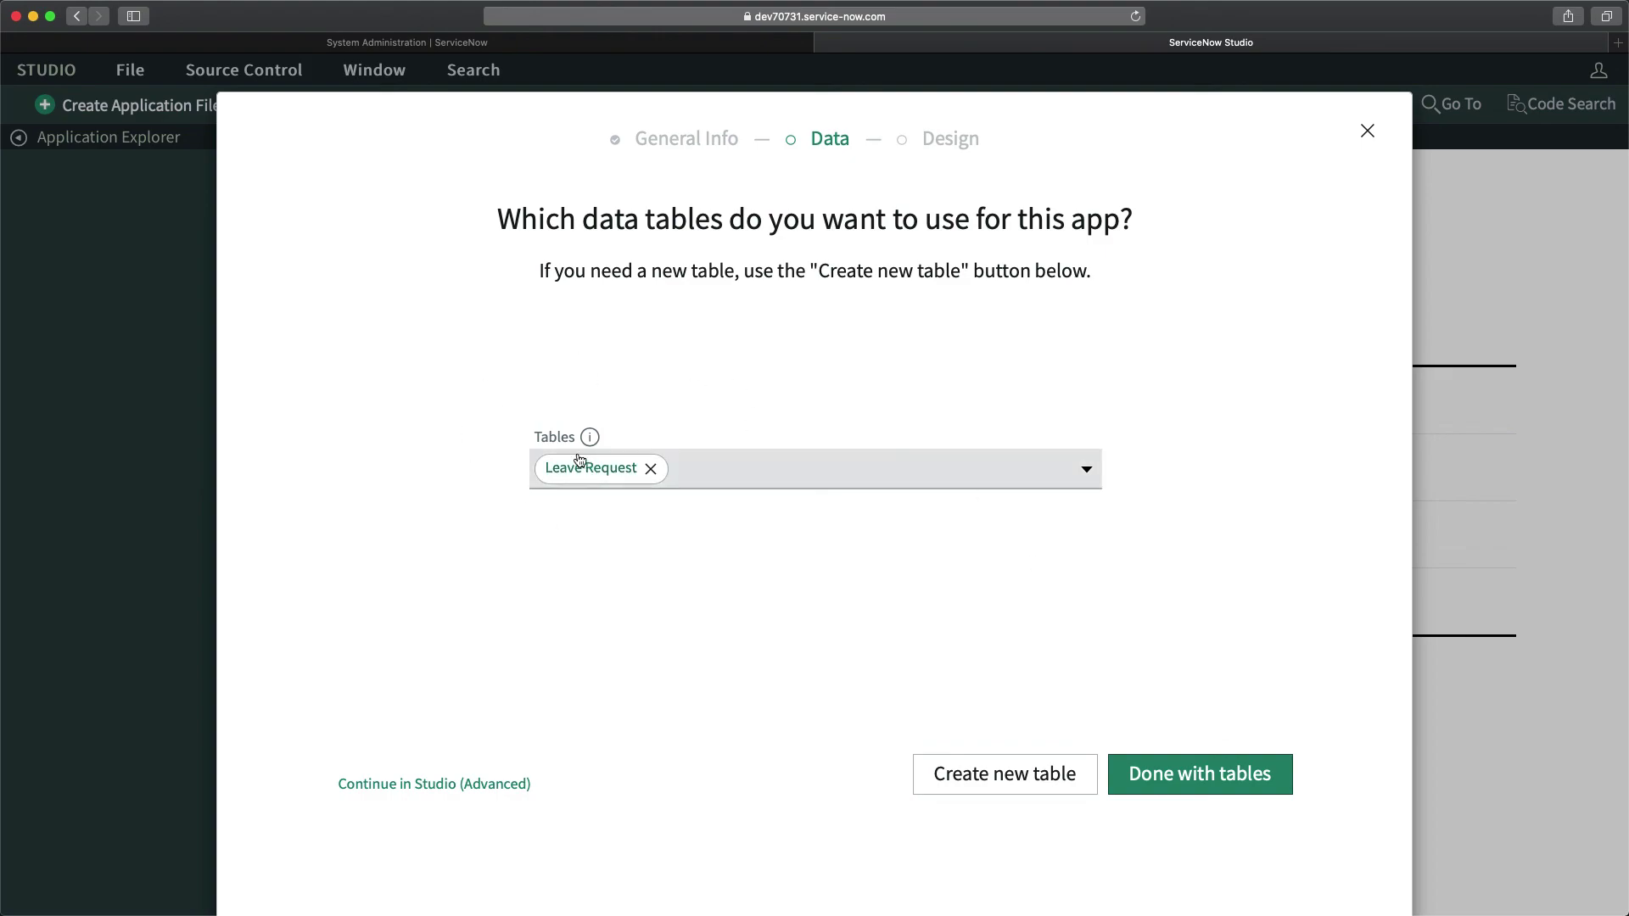
left_click(1183, 777)
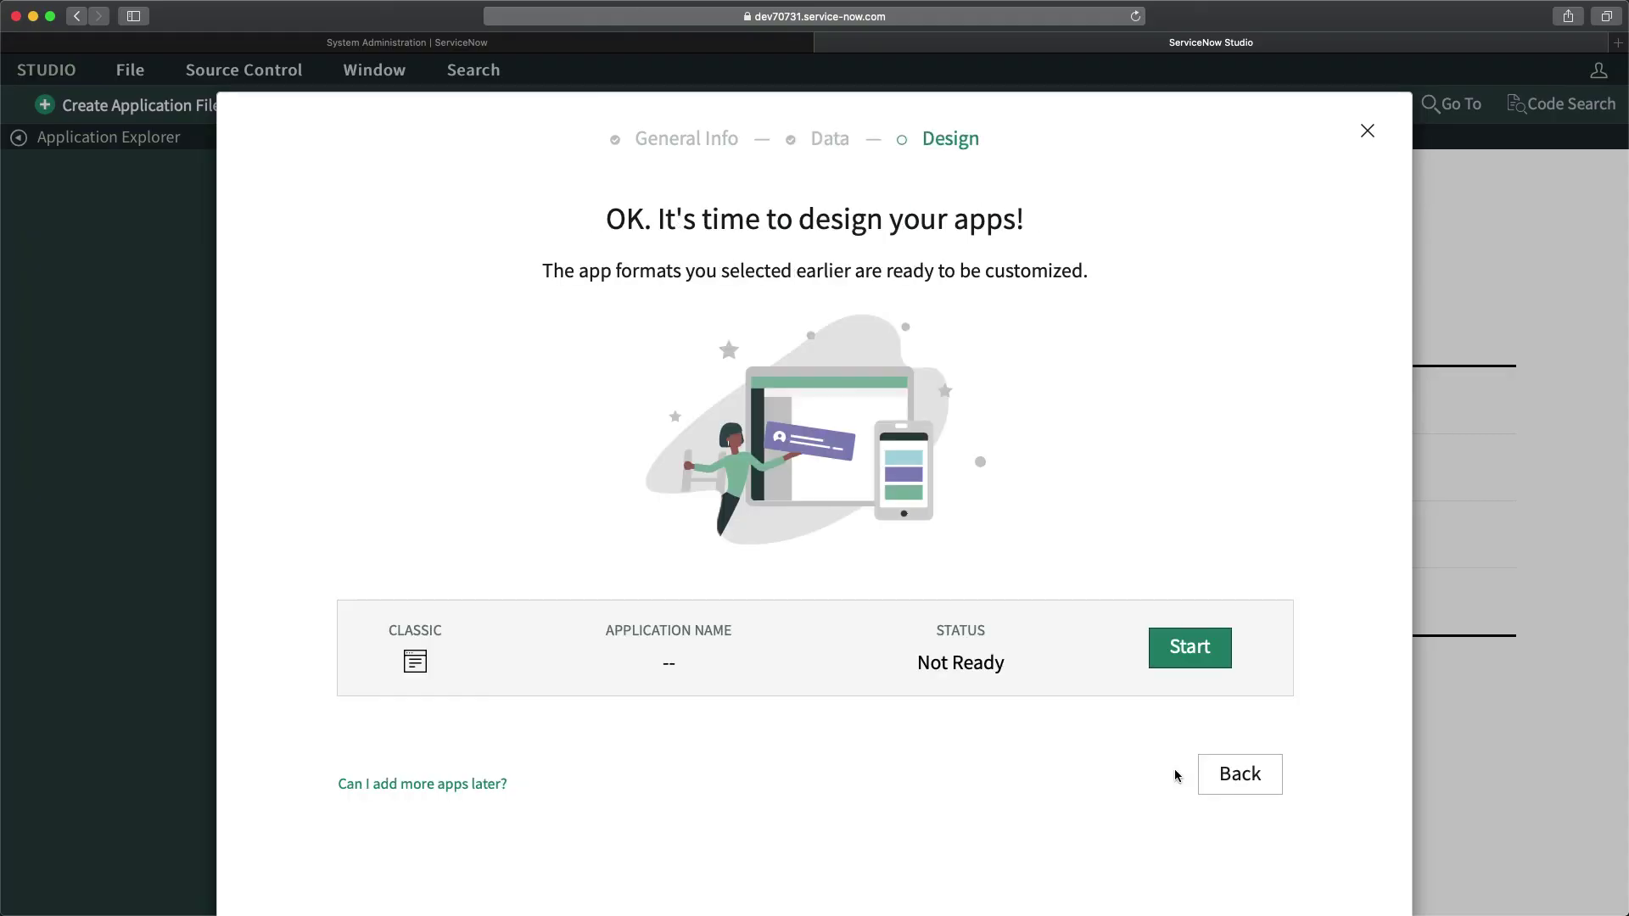
left_click(1200, 656)
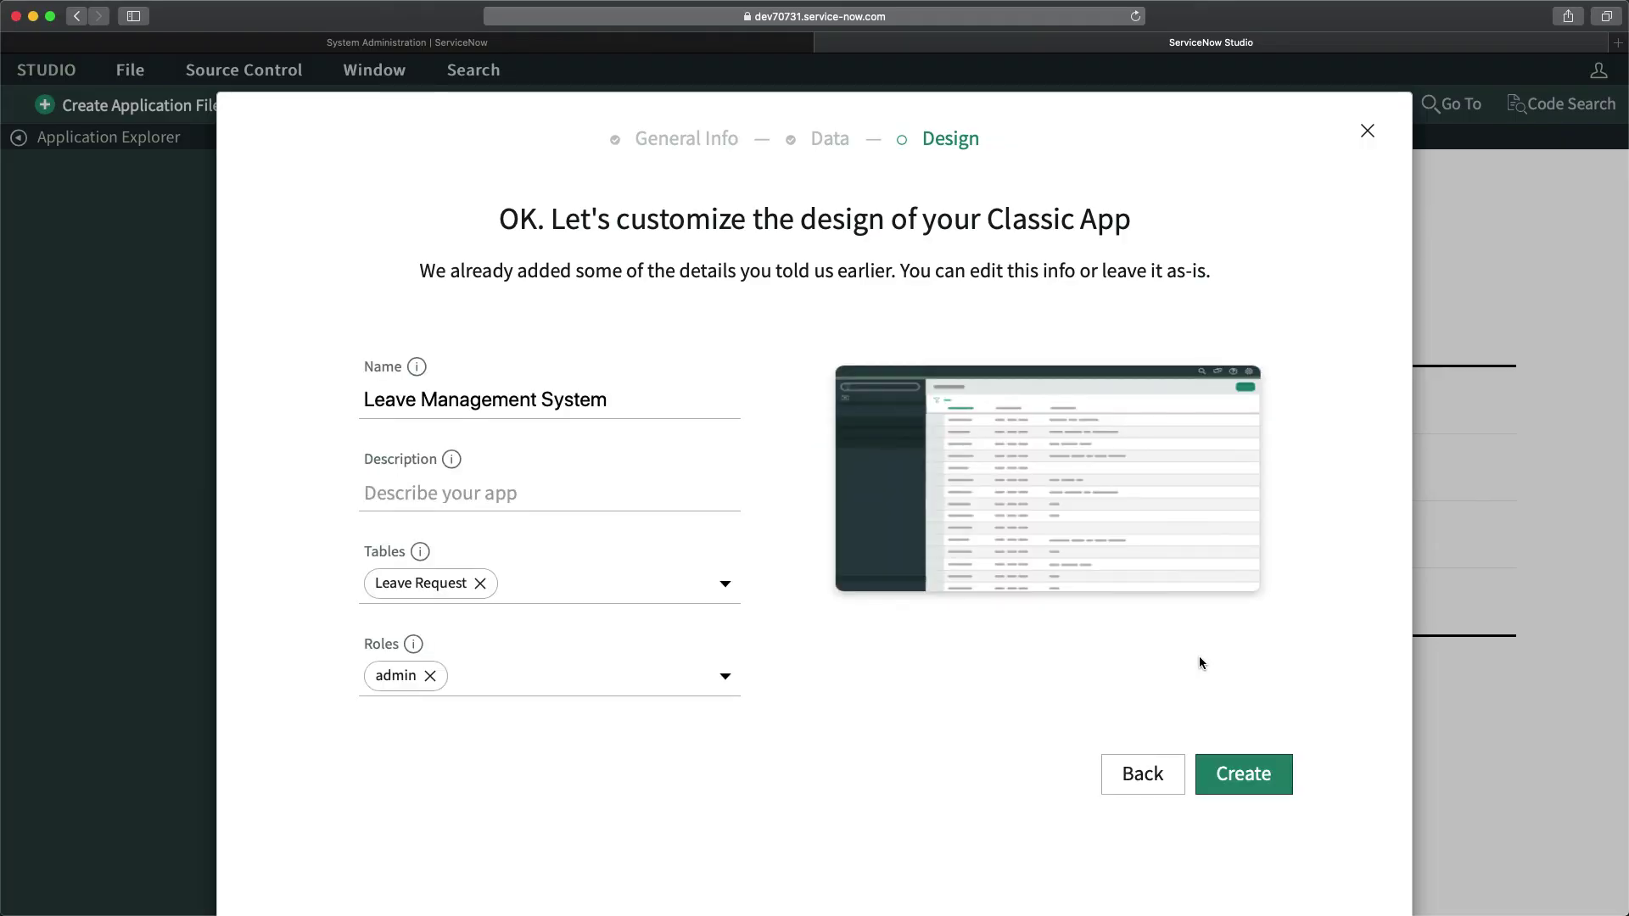
left_click(540, 493)
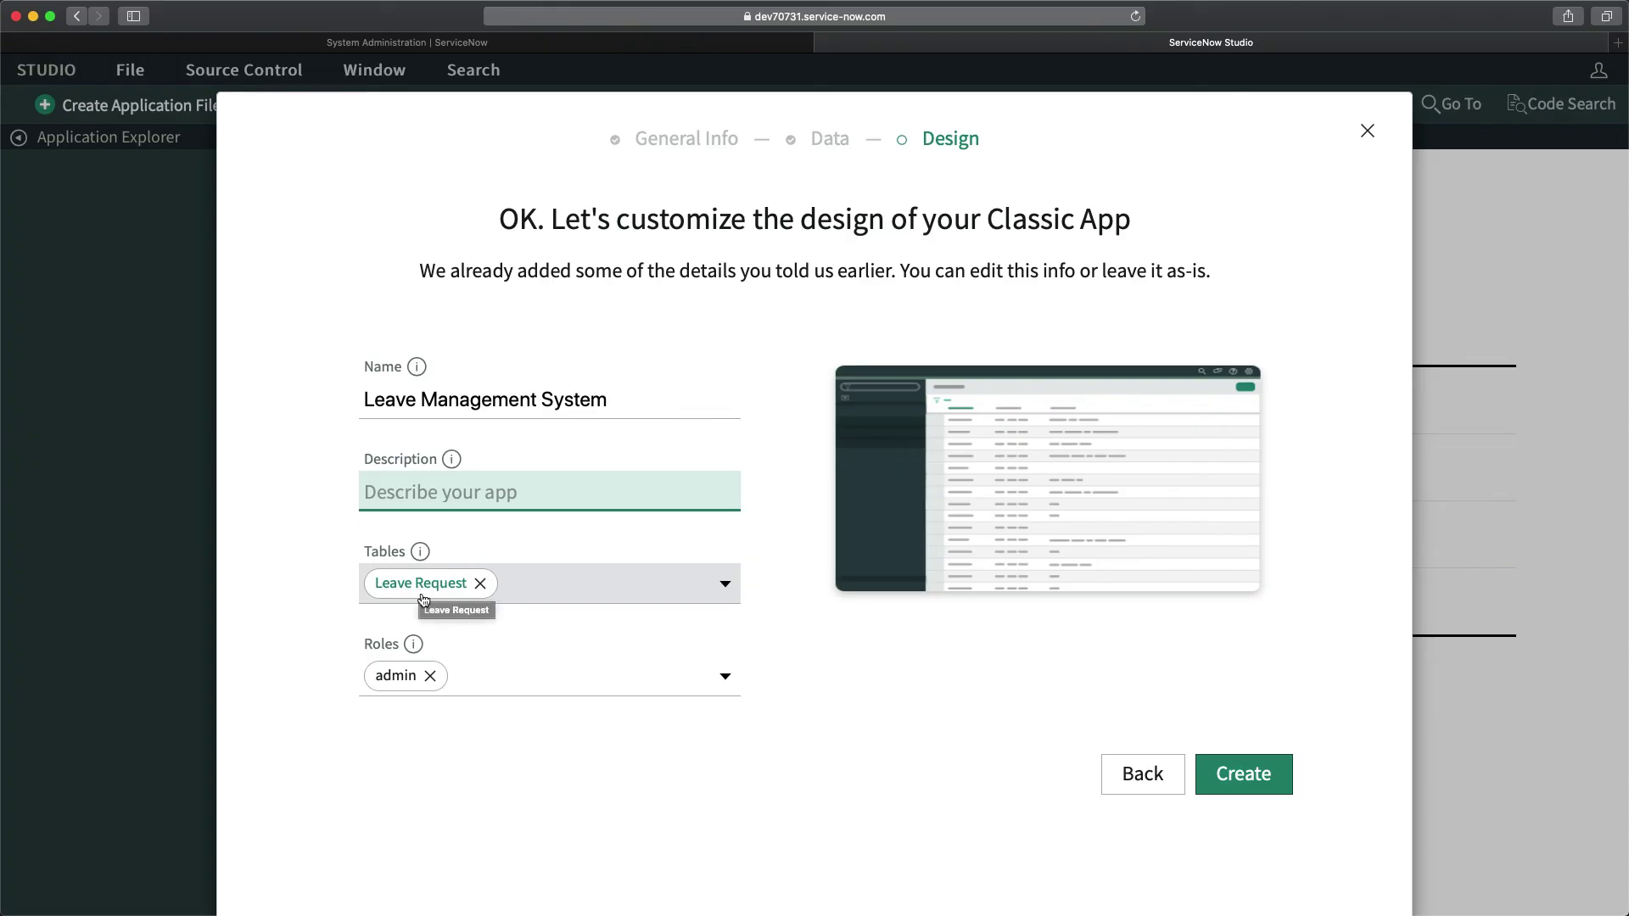
left_click(1244, 776)
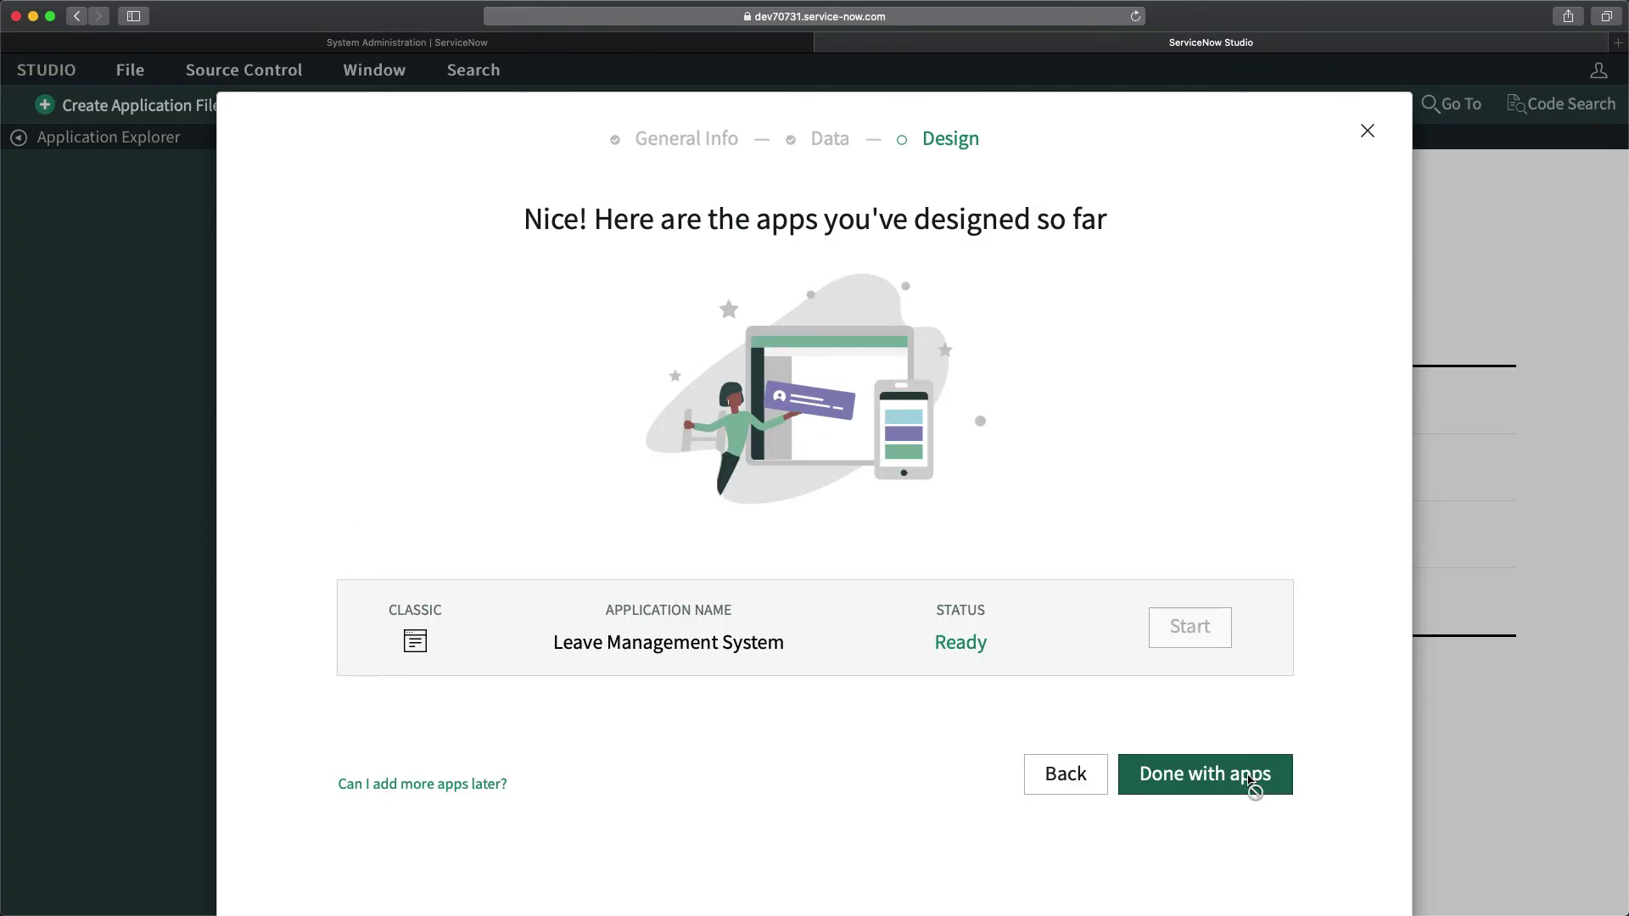
Step: Complete the guided app setup and open the Leave Management System application from the application list
left_click(1197, 780)
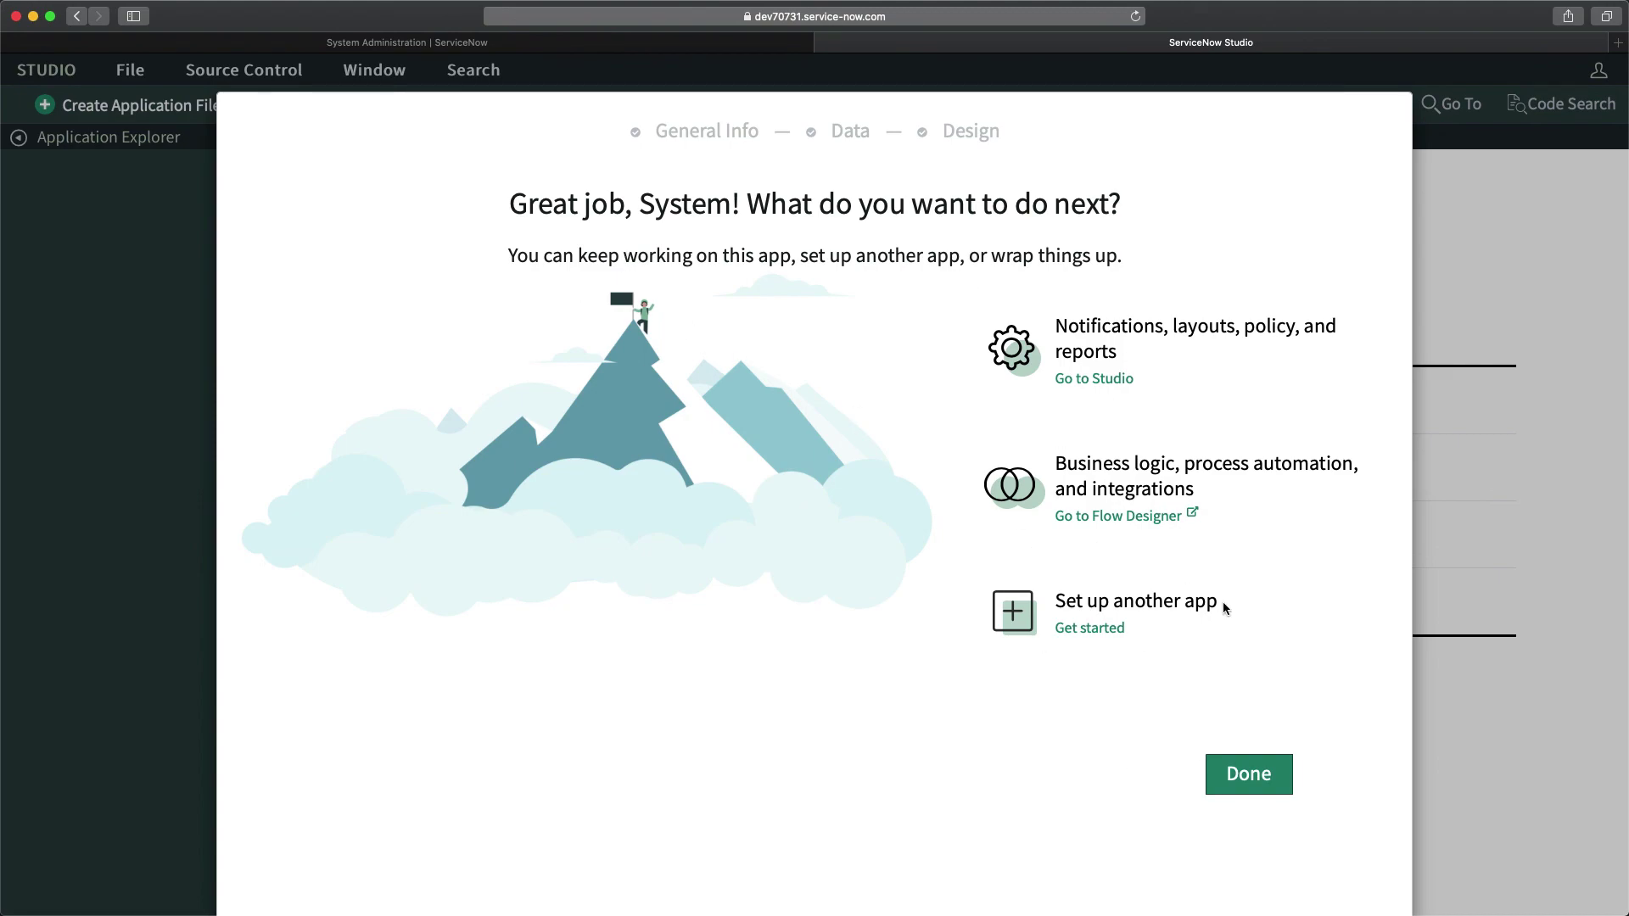
left_click(1247, 774)
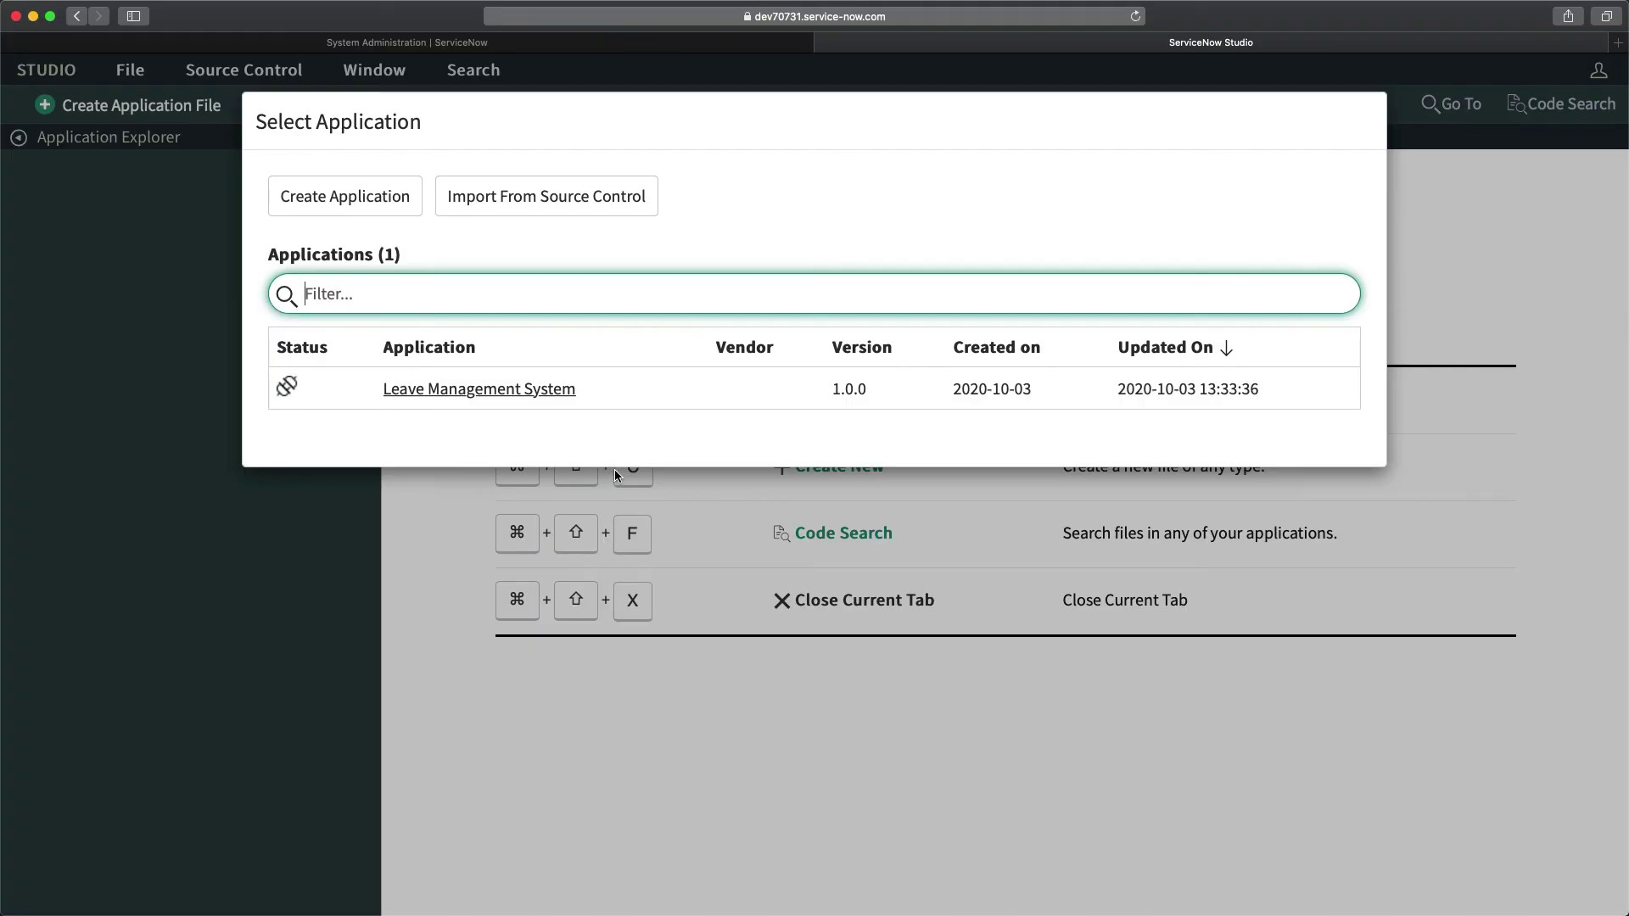
left_click(480, 392)
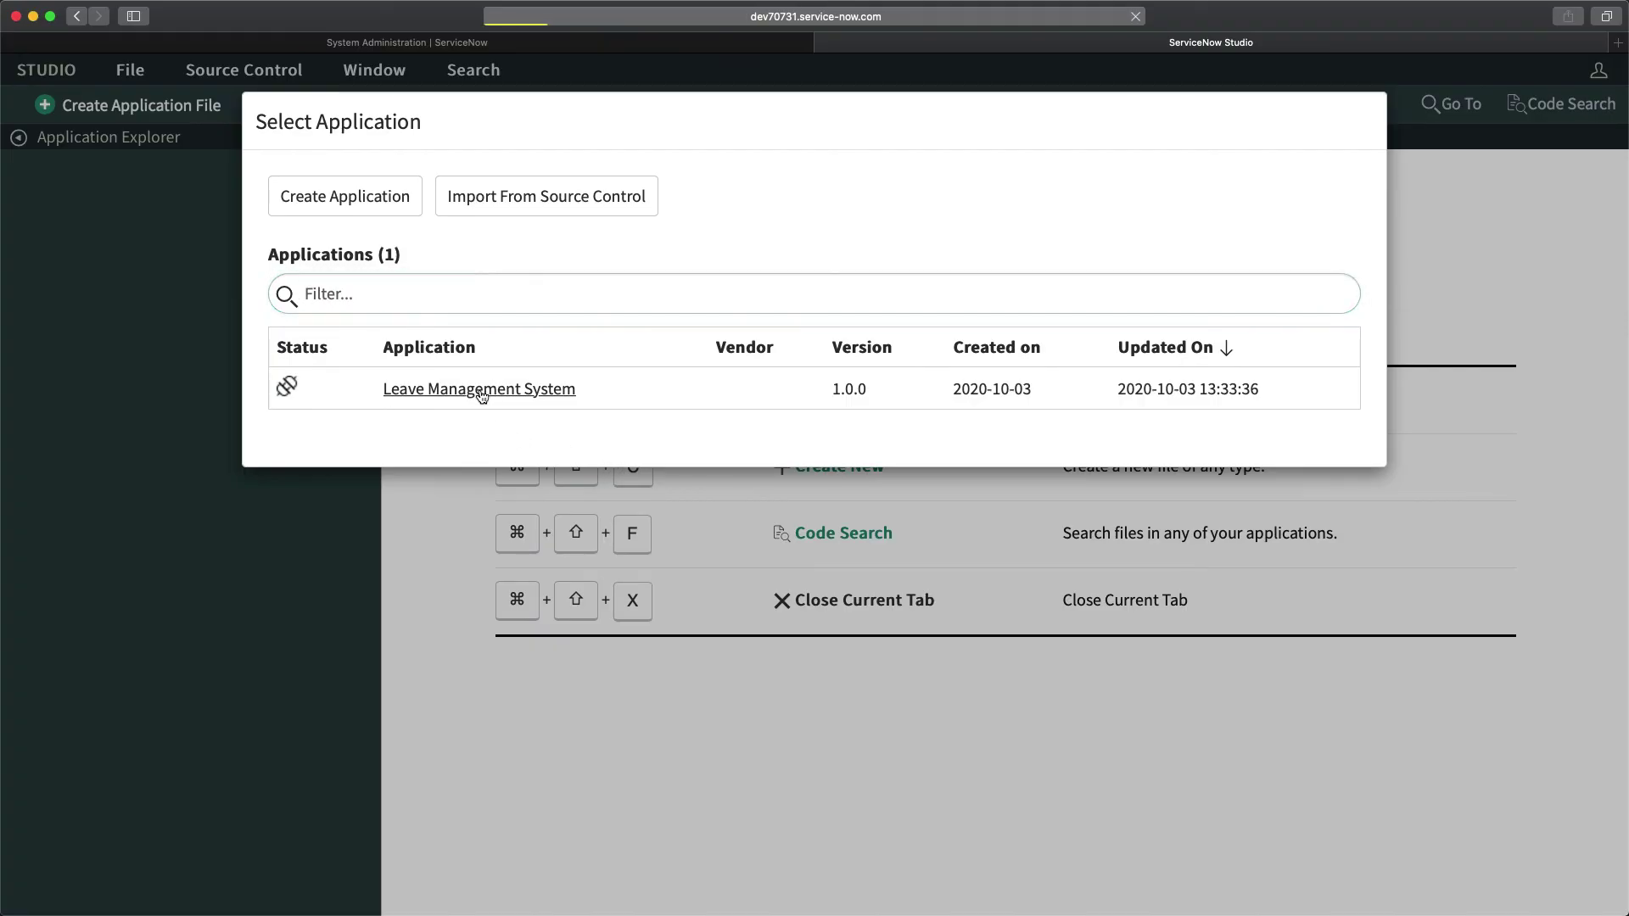